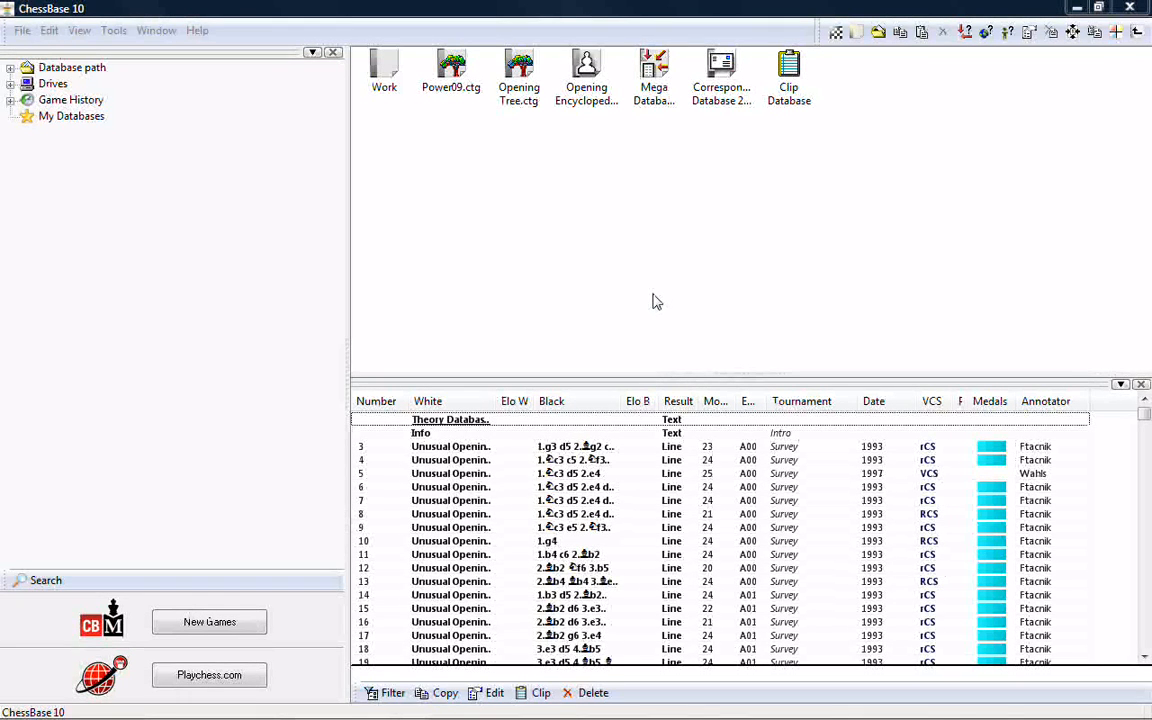
pyautogui.click(393, 14)
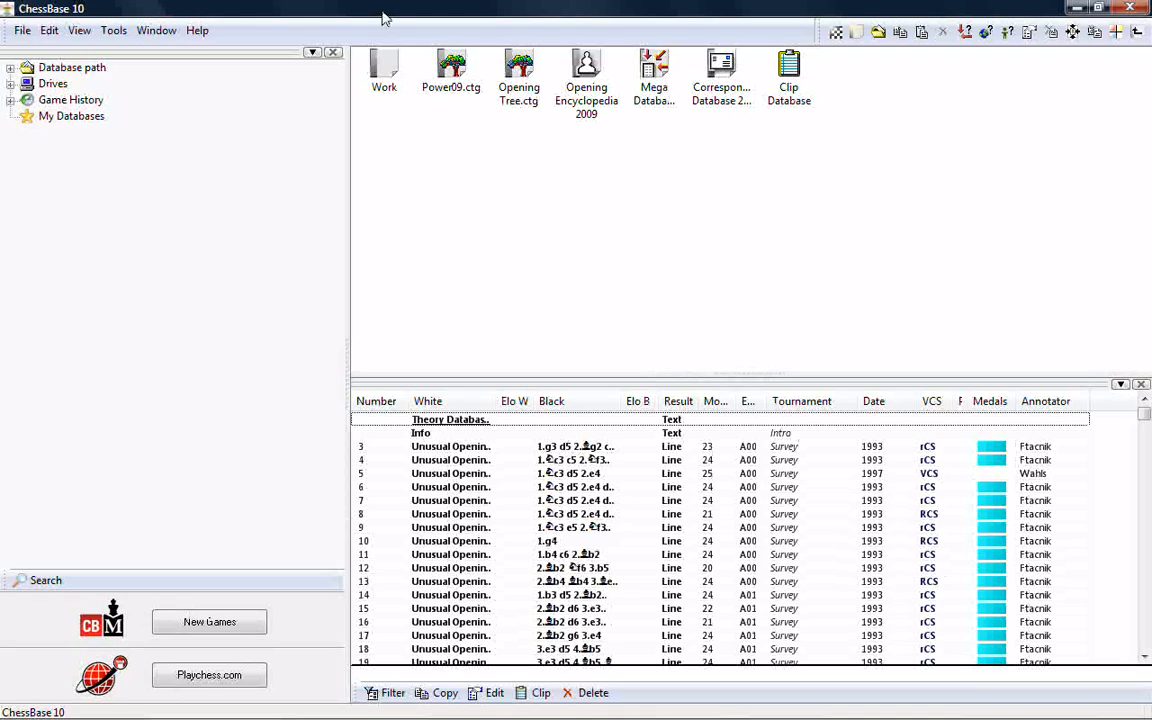
pyautogui.click(22, 31)
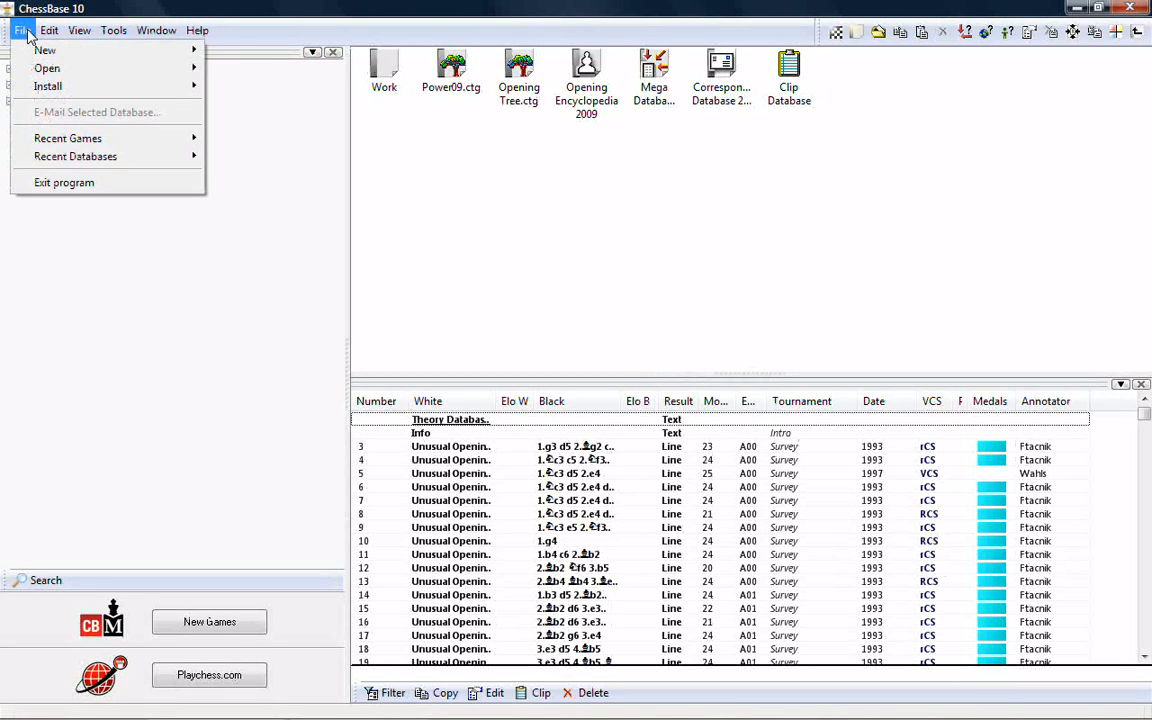
pyautogui.moveTo(45, 50)
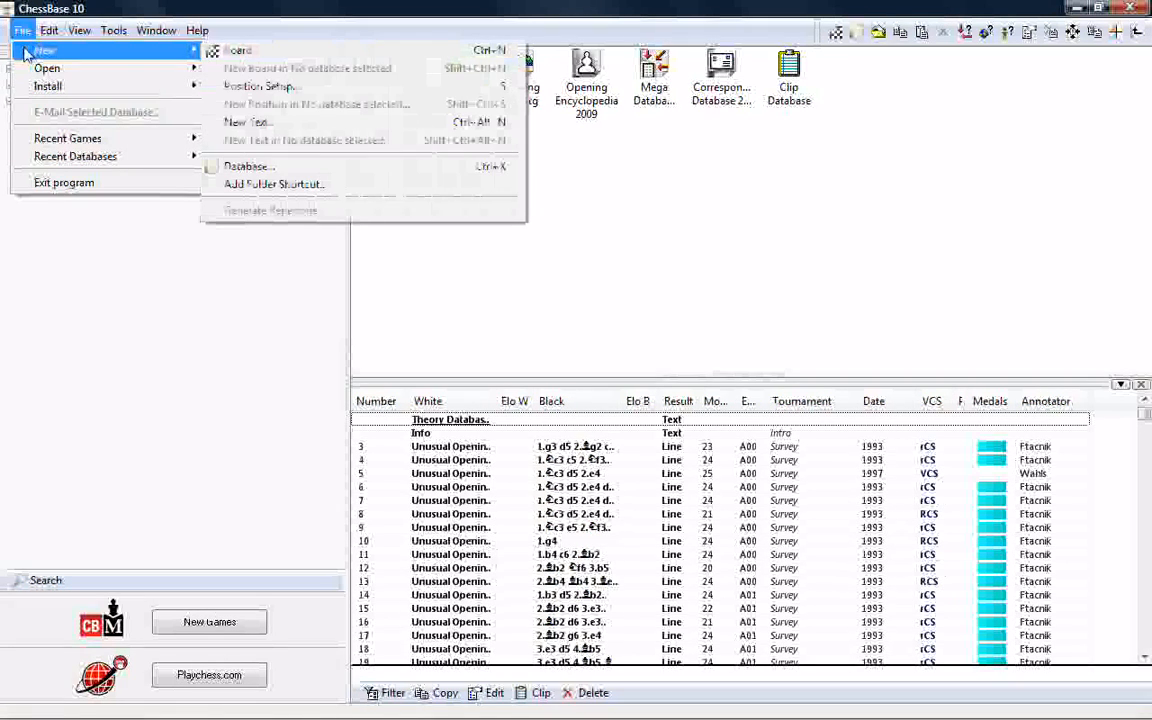
pyautogui.click(250, 167)
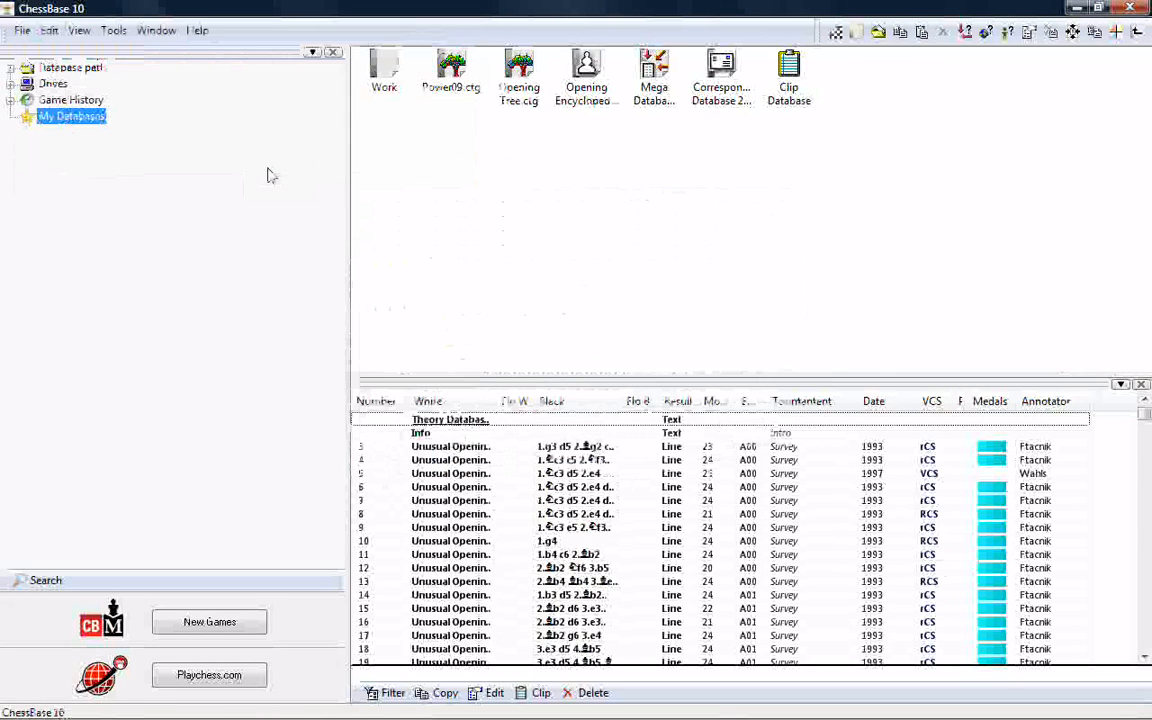
# - Create a new database named B13-B14 in the Bases folder
pyautogui.click(22, 31)
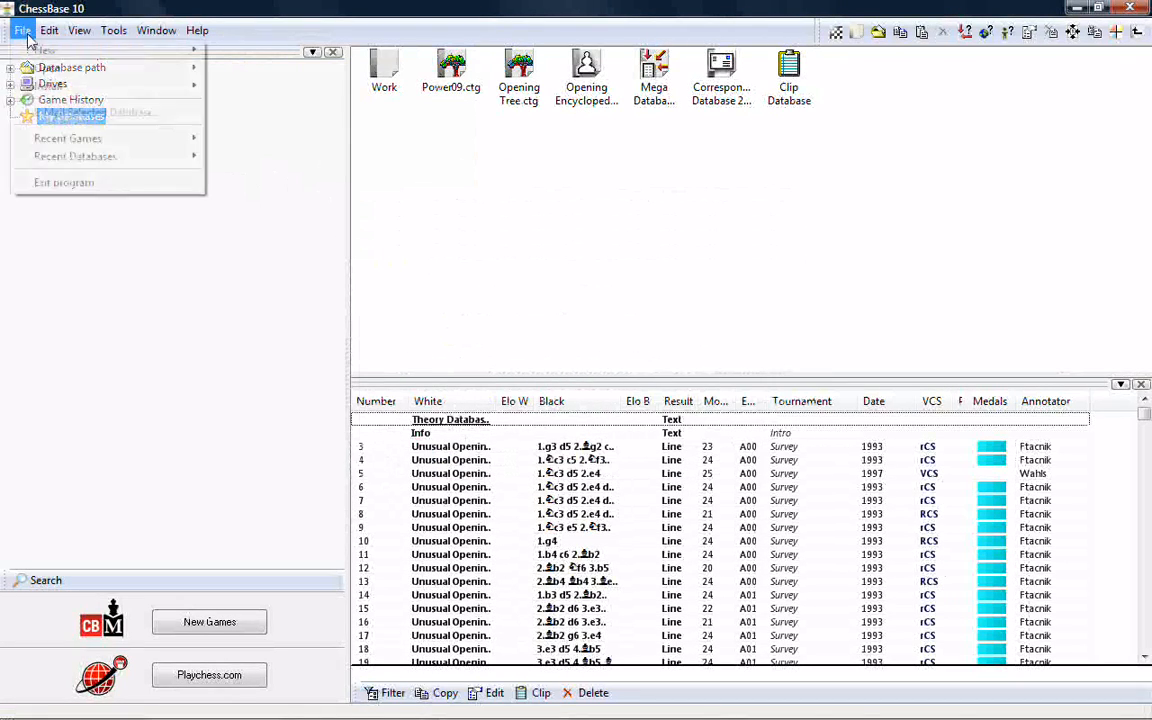
pyautogui.moveTo(35, 51)
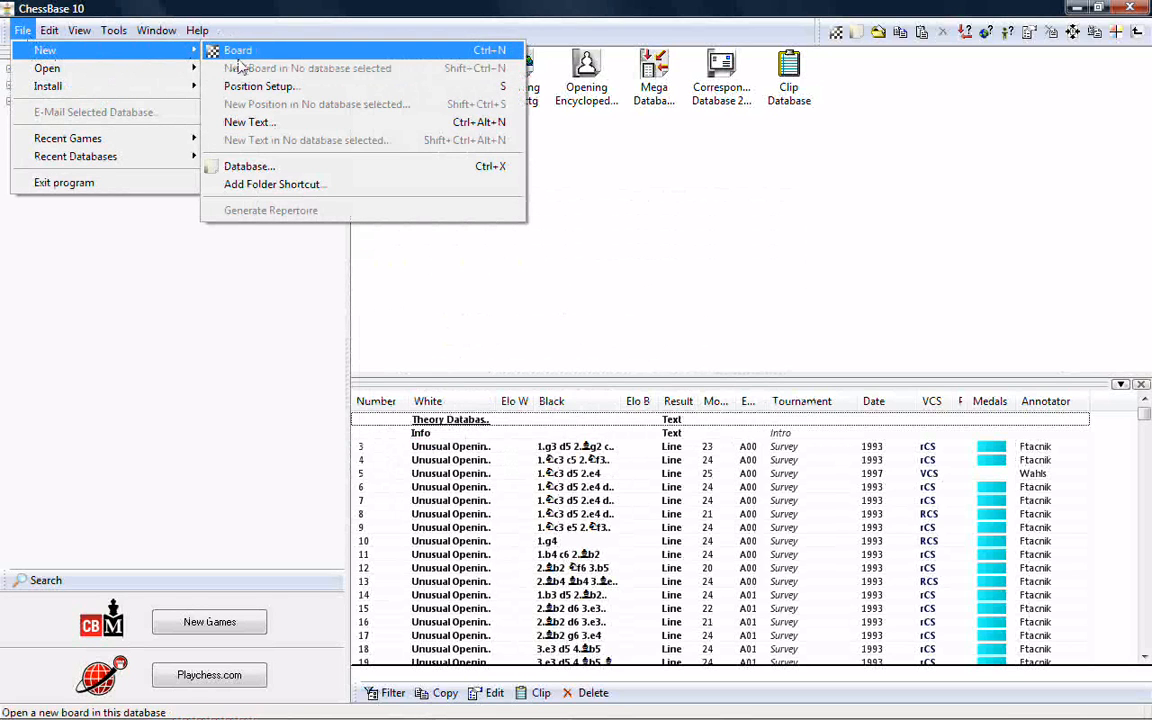
pyautogui.click(250, 166)
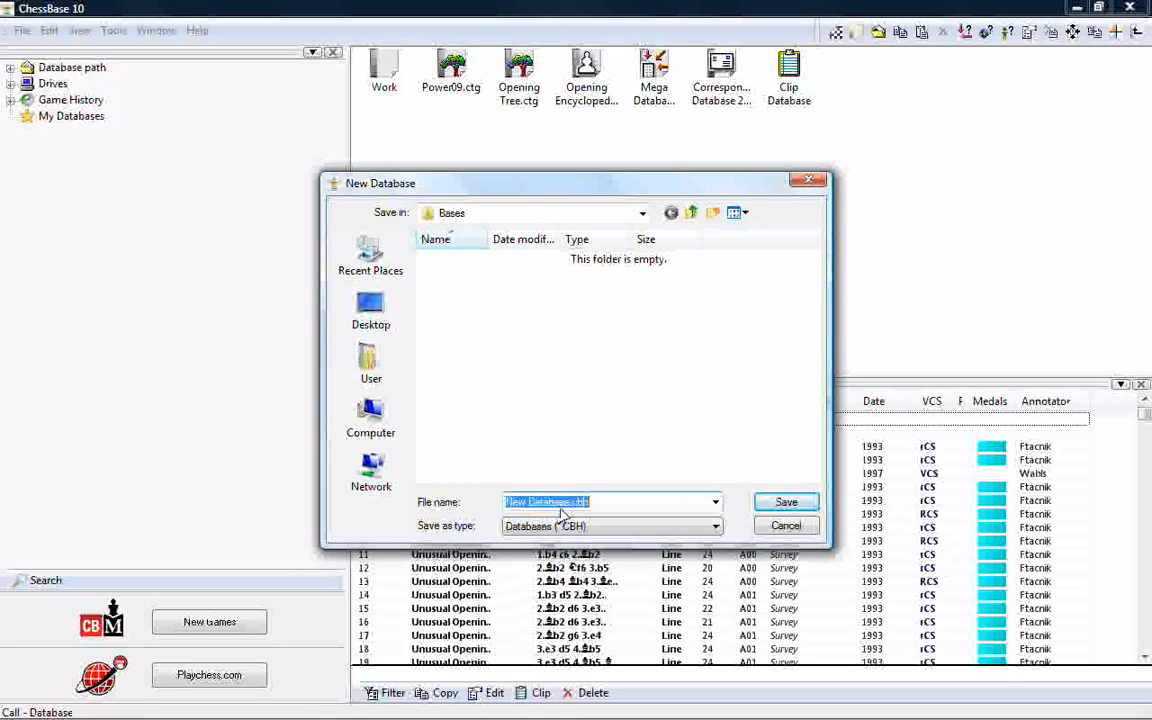
pyautogui.moveTo(566, 505); pyautogui.dragTo(506, 509)
pyautogui.press('BackSpace')
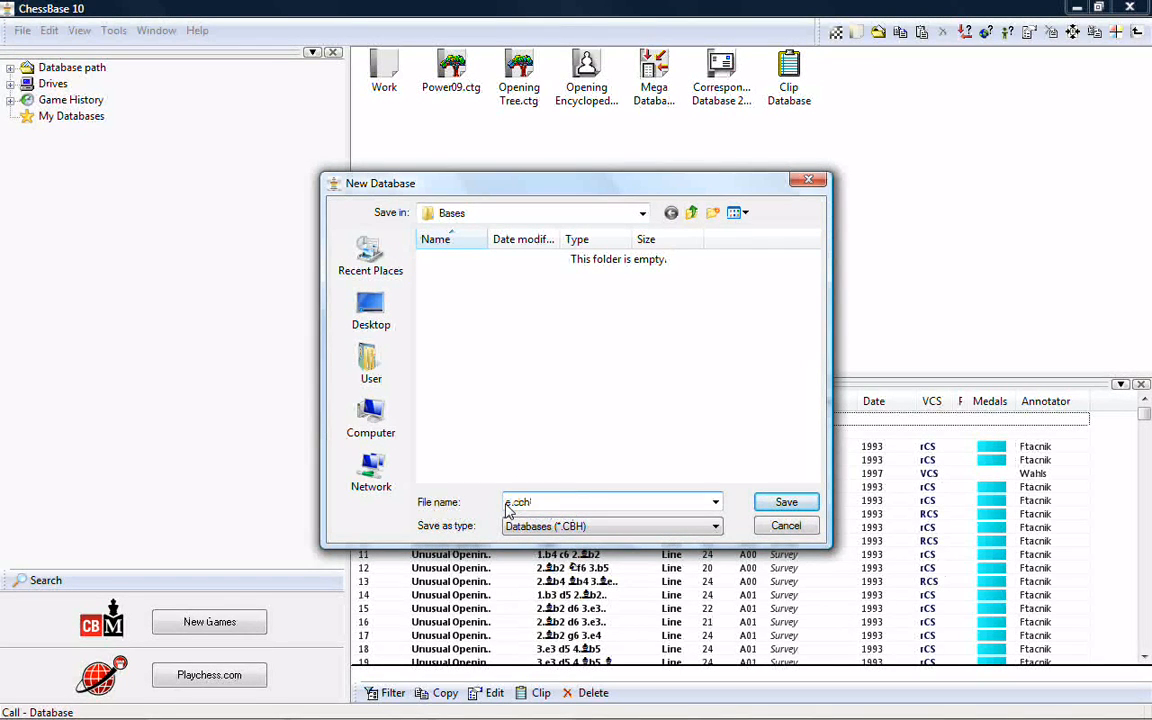
pyautogui.write('B13')
pyautogui.write('-E')
pyautogui.write('14')
pyautogui.click(785, 503)
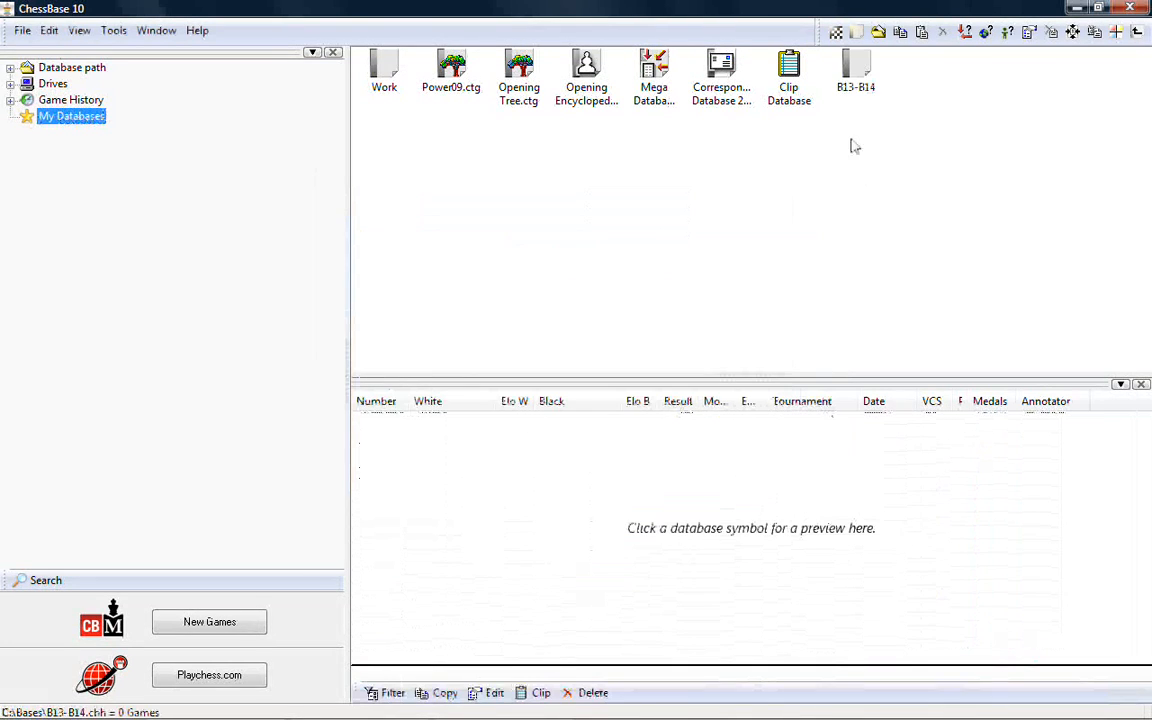
# - Set the type of the B13-B14 database to Openings in its properties
pyautogui.click(855, 85)
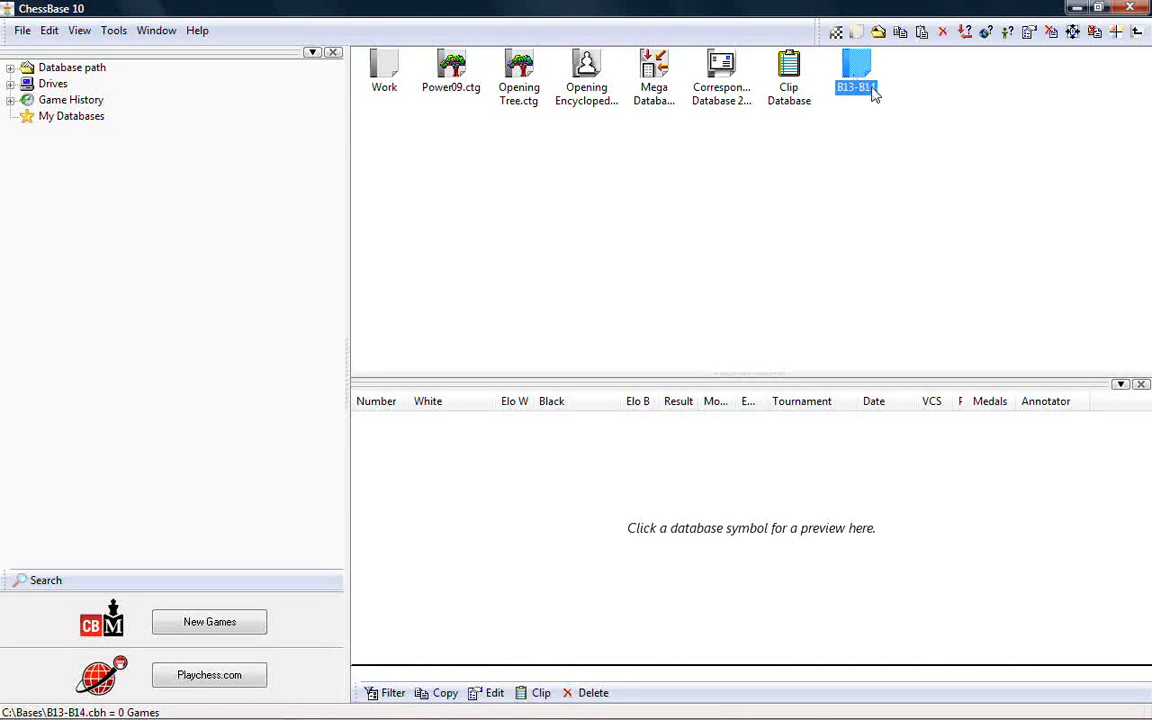
pyautogui.rightClick(866, 76)
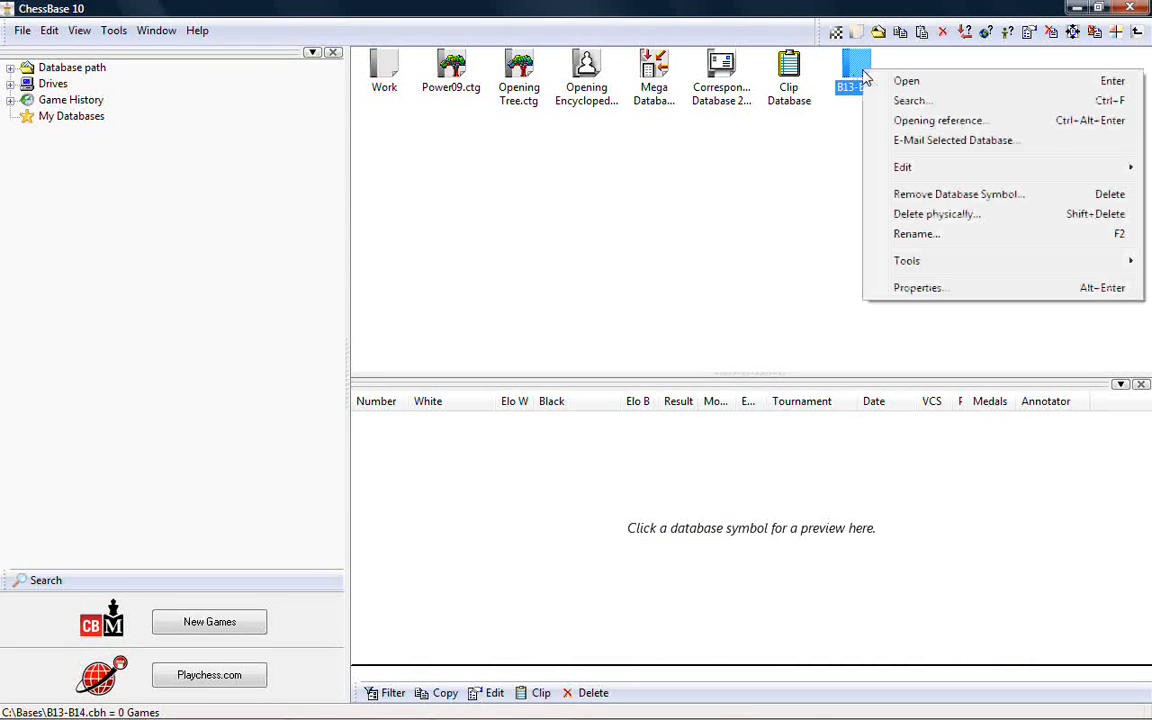
pyautogui.click(920, 288)
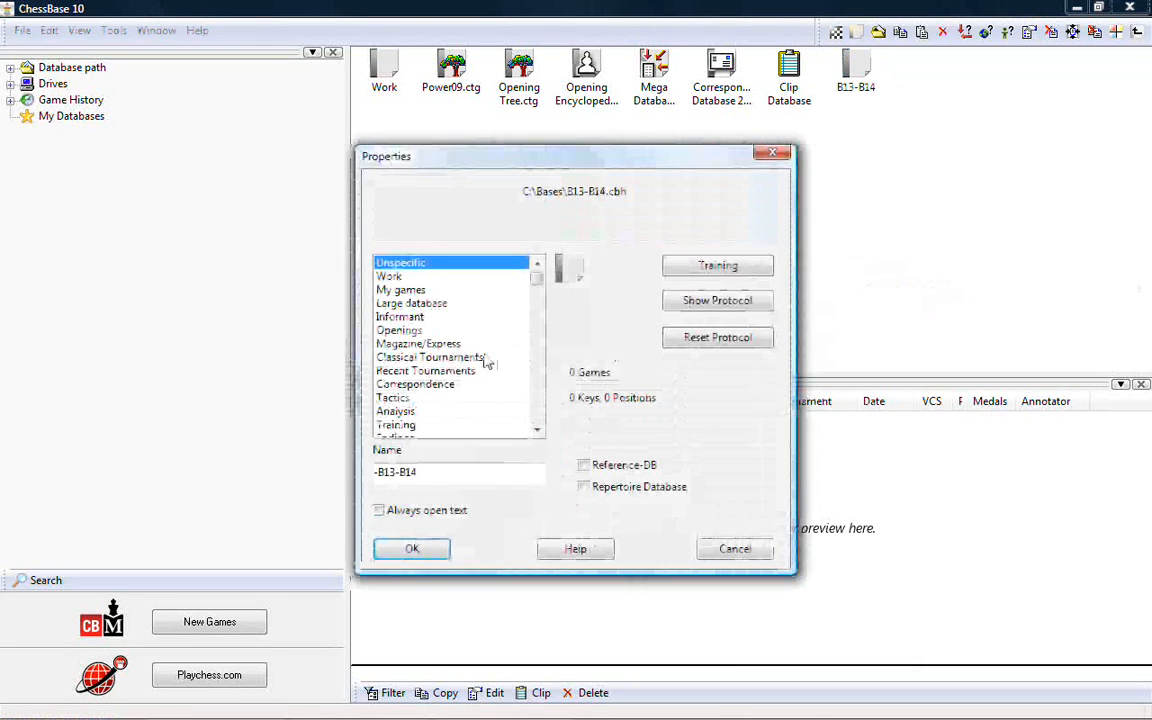
pyautogui.click(400, 330)
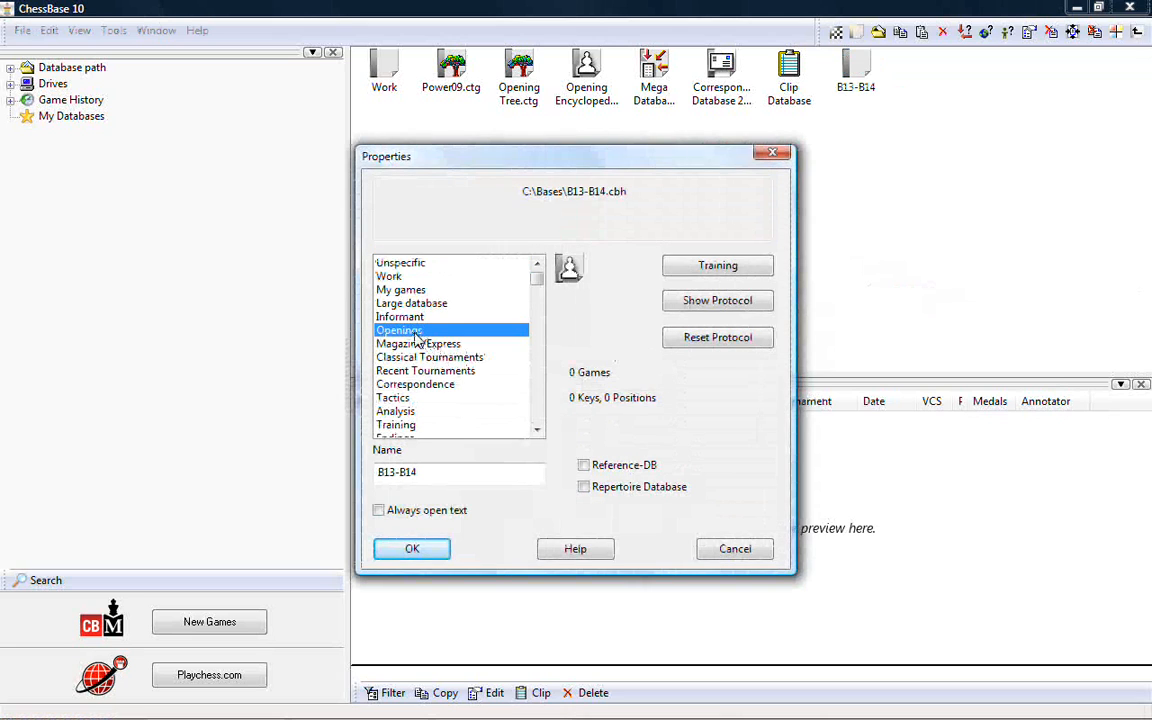
pyautogui.click(412, 548)
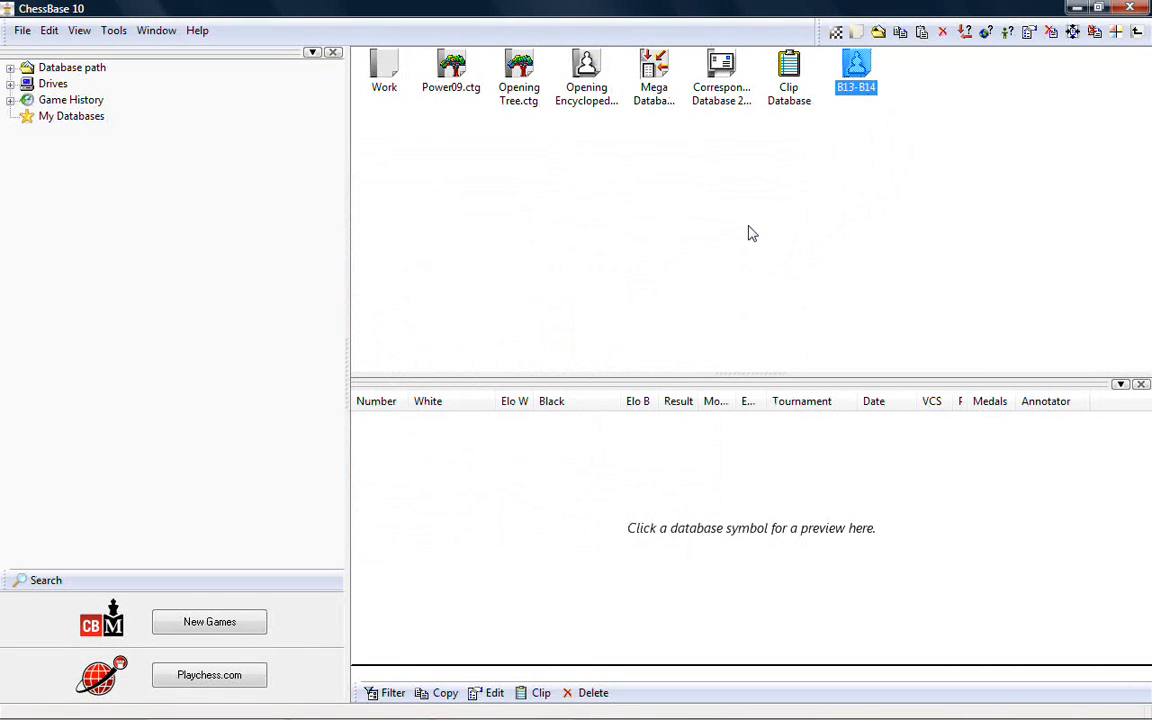
# - Open the game search for Mega Database 2009 and reset its game data criteria
pyautogui.click(660, 80)
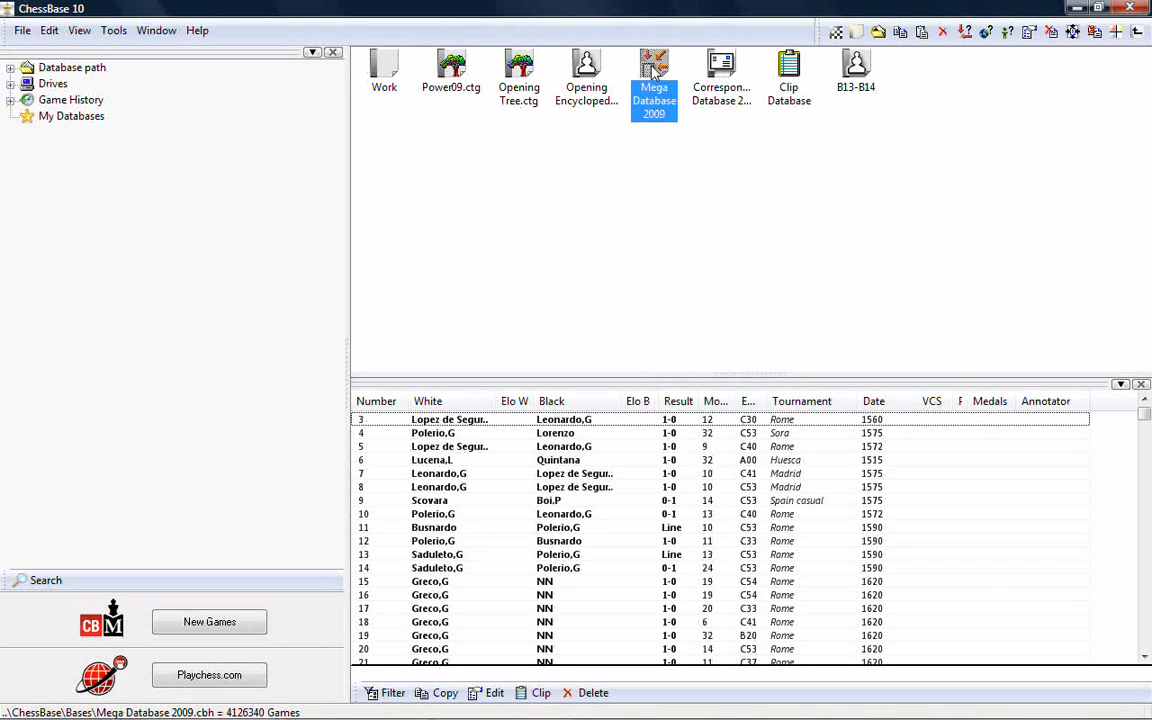
pyautogui.rightClick(654, 72)
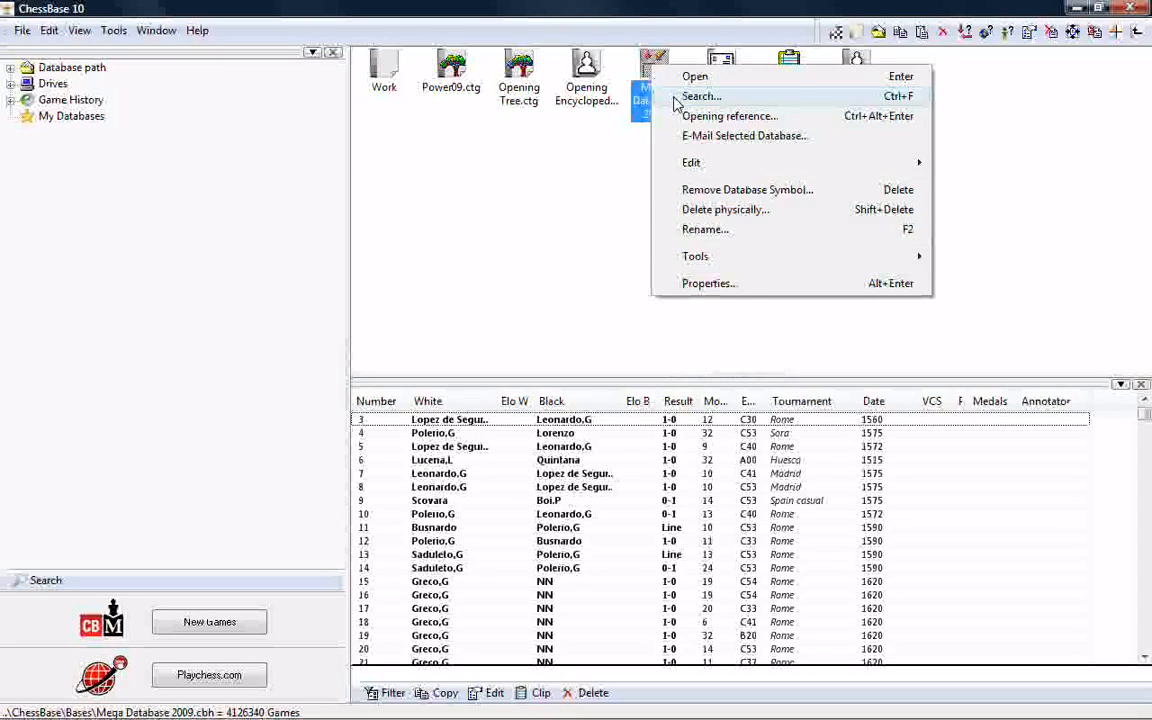
pyautogui.click(690, 97)
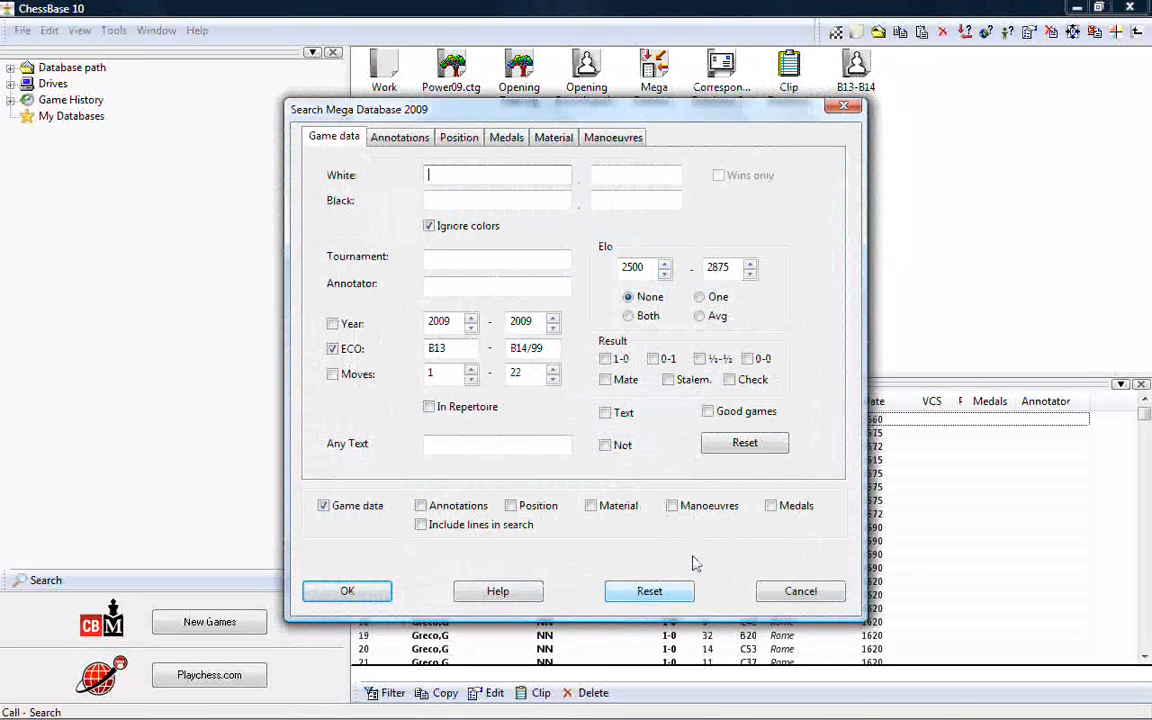
pyautogui.click(745, 446)
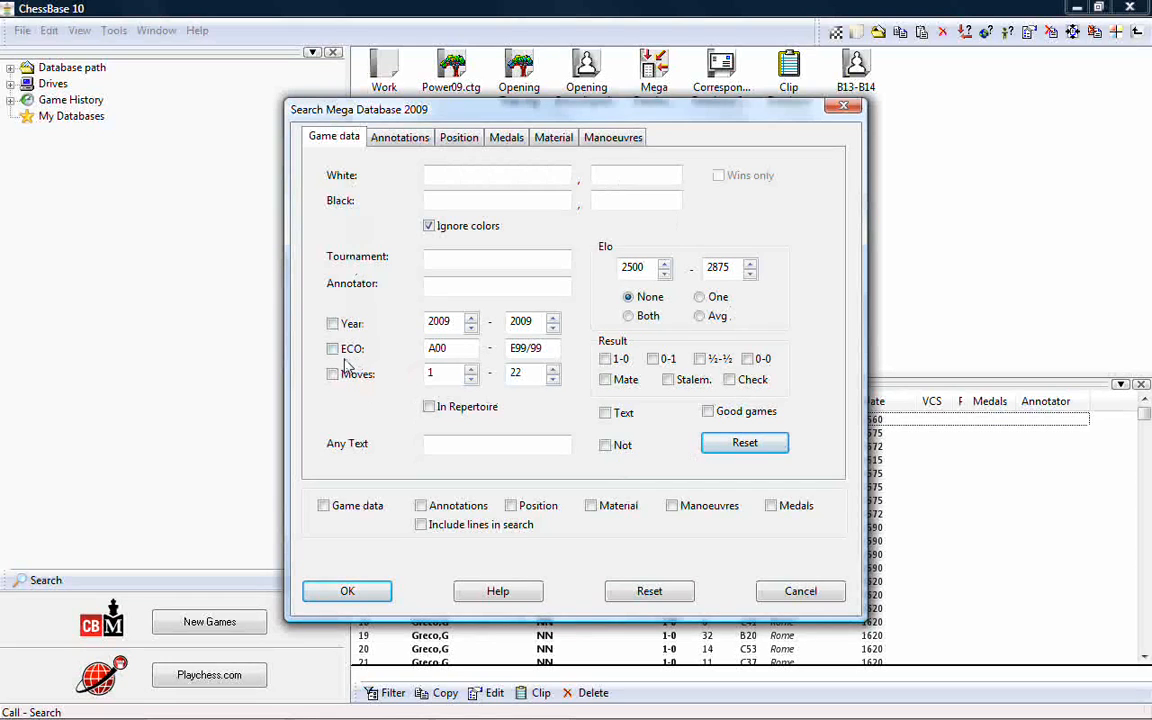
# - Search the database for games with ECO codes from B13 to B14
pyautogui.click(432, 352)
pyautogui.write('B13')
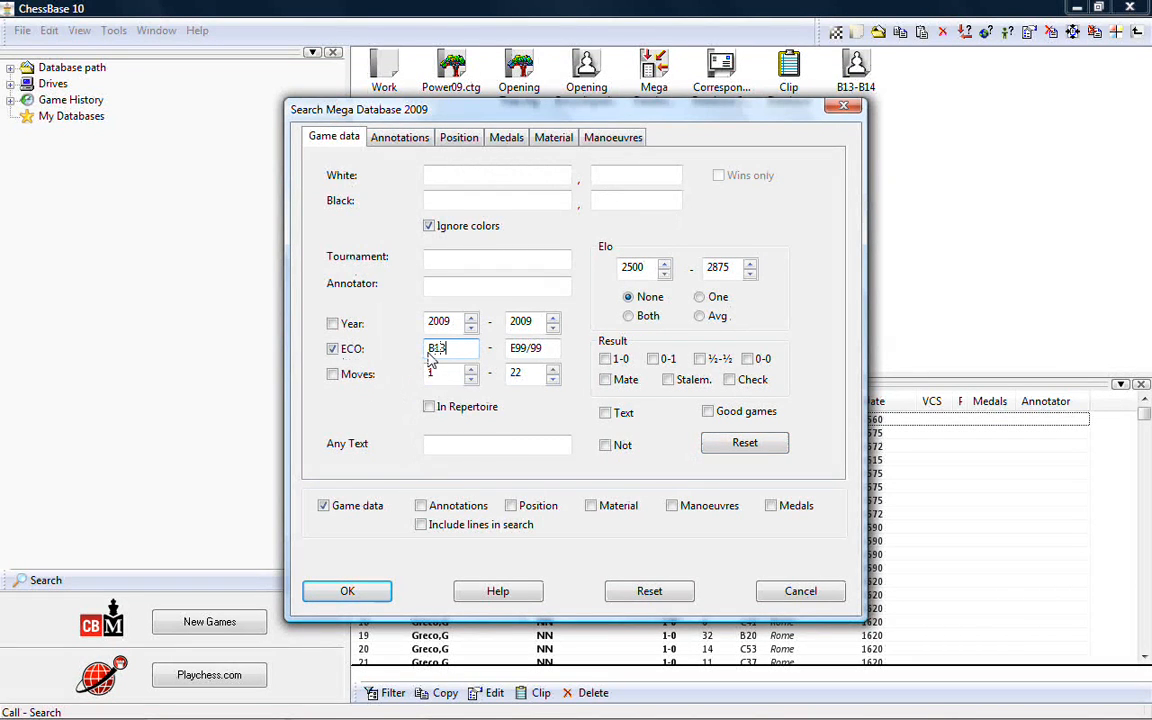
pyautogui.moveTo(512, 352); pyautogui.dragTo(547, 353)
pyautogui.write('B14')
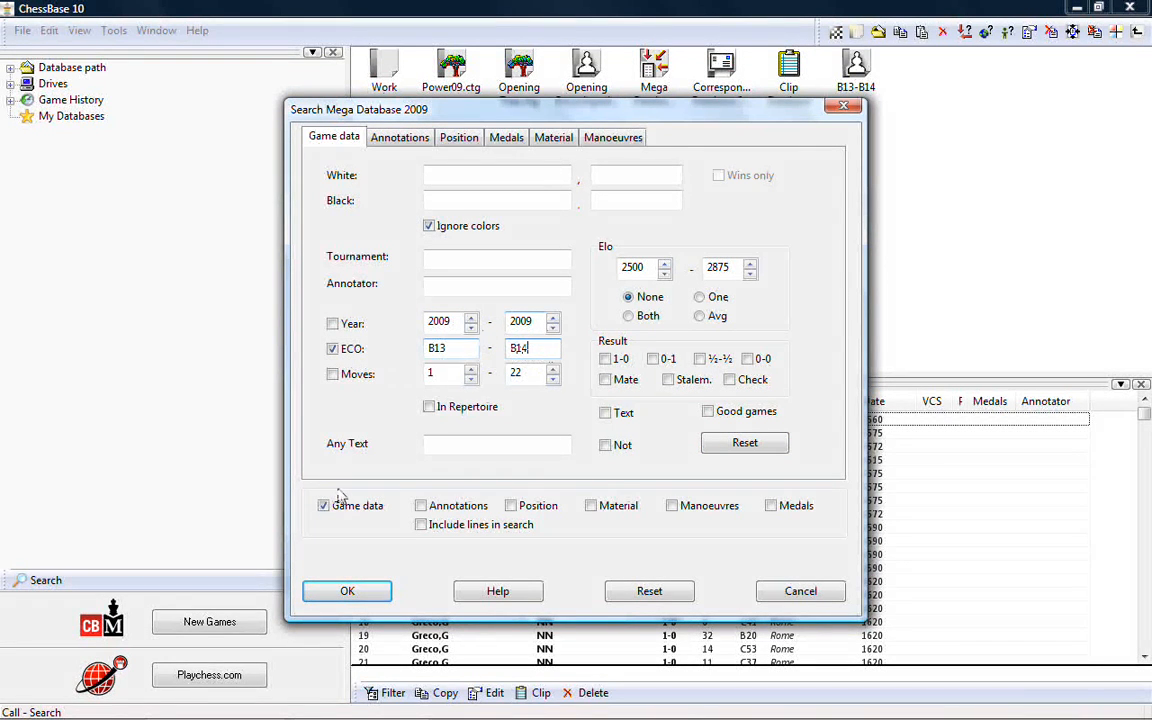
pyautogui.click(365, 596)
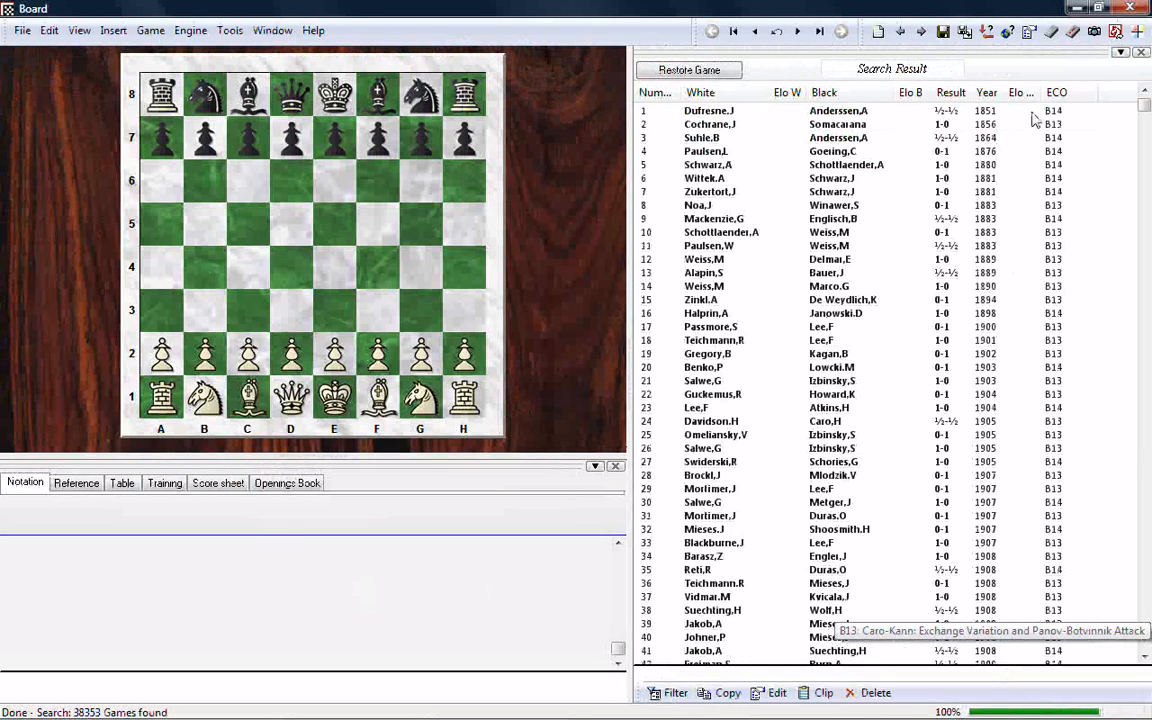
# - Load the first game in the search results and replay its opening moves up to 3...exd5
pyautogui.doubleClick(871, 113)
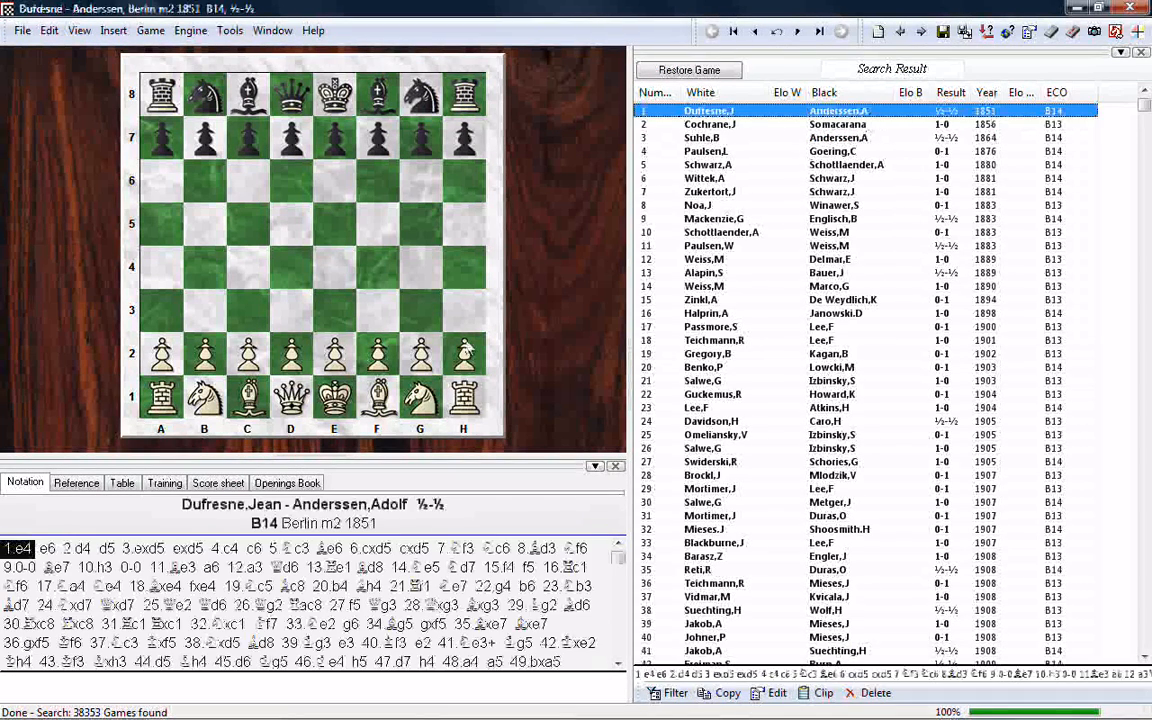
pyautogui.press('Right')
pyautogui.press('Right')
pyautogui.press('Right')
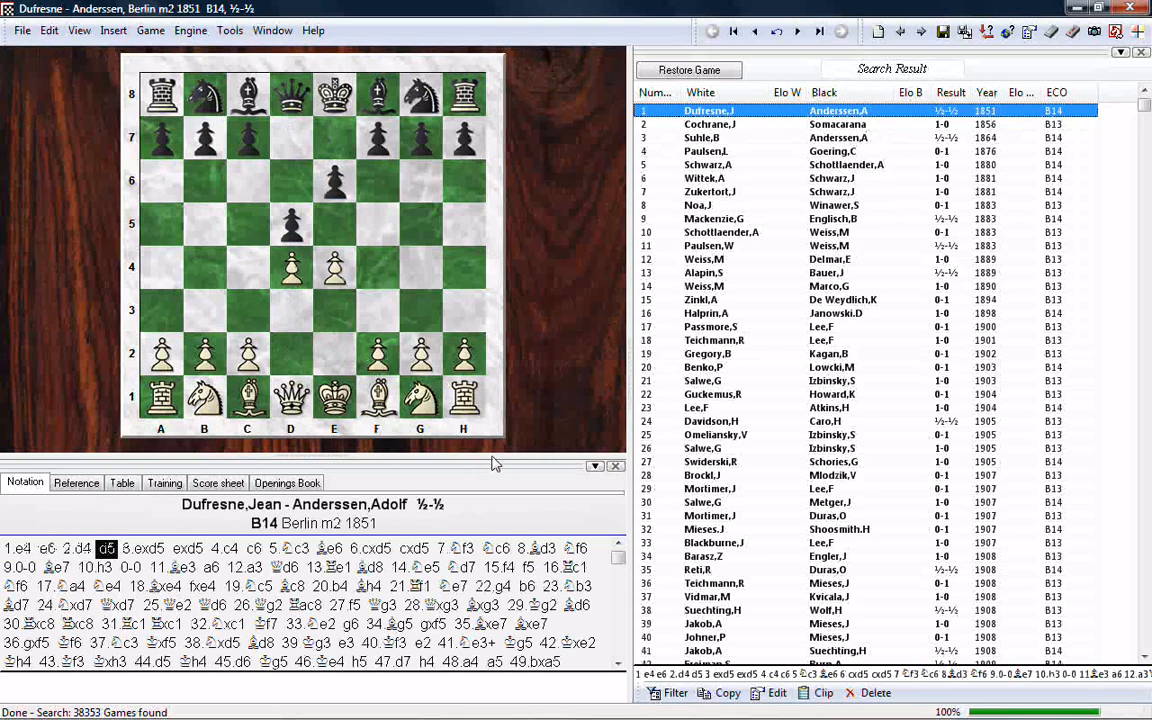
pyautogui.press('Right')
pyautogui.press('Right')
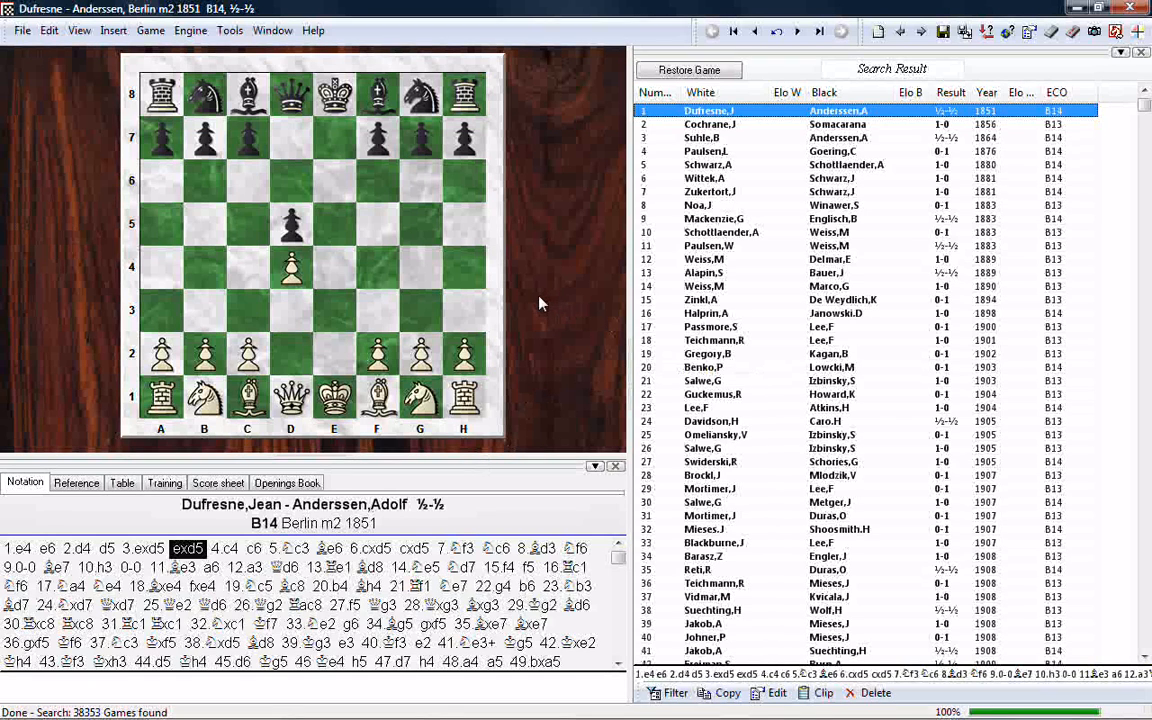
# - Select all games in the search results and copy them
pyautogui.rightClick(736, 119)
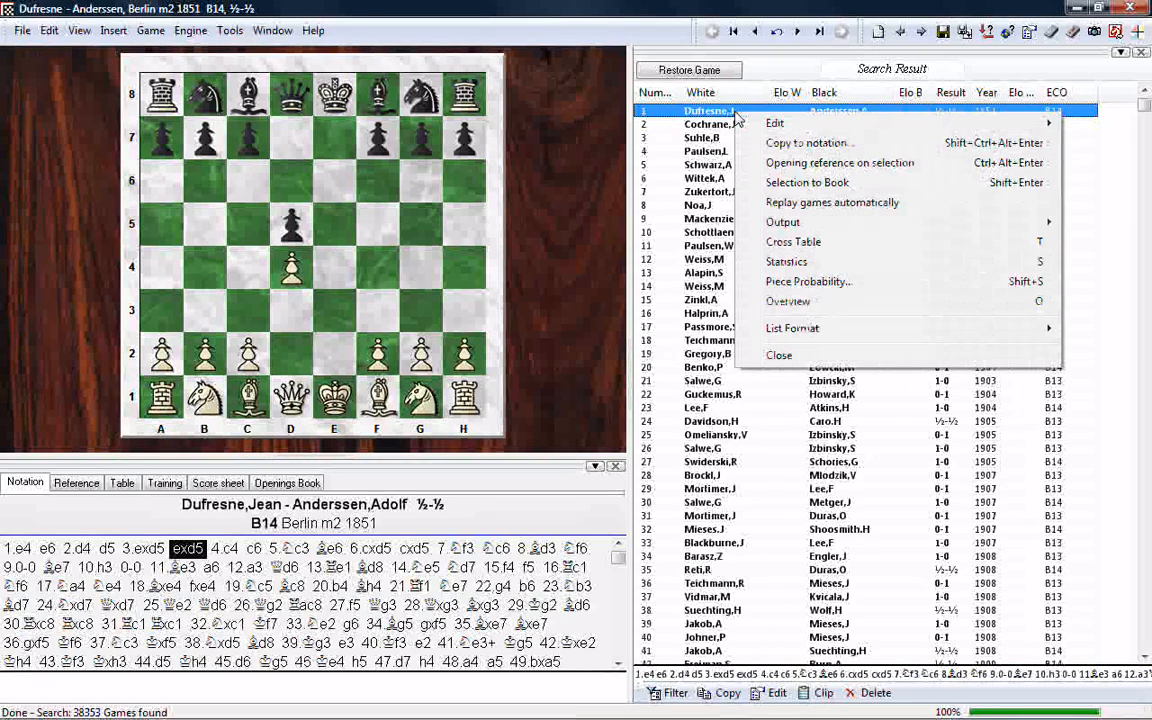
pyautogui.moveTo(767, 124)
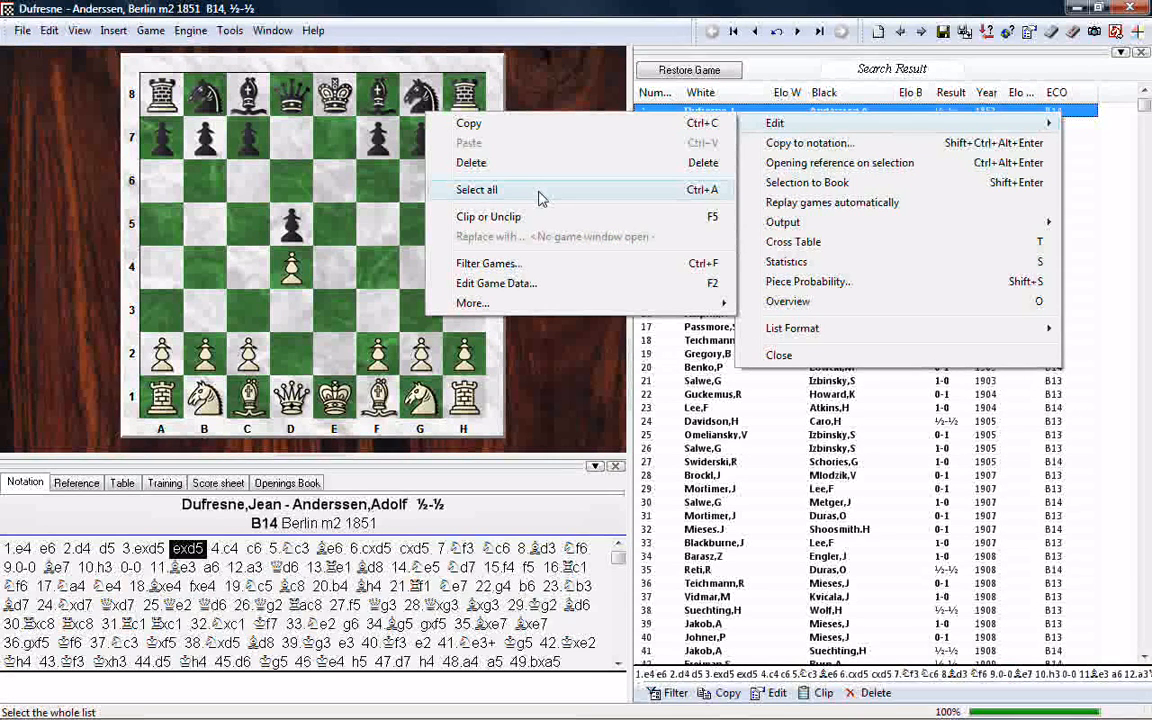
pyautogui.click(538, 198)
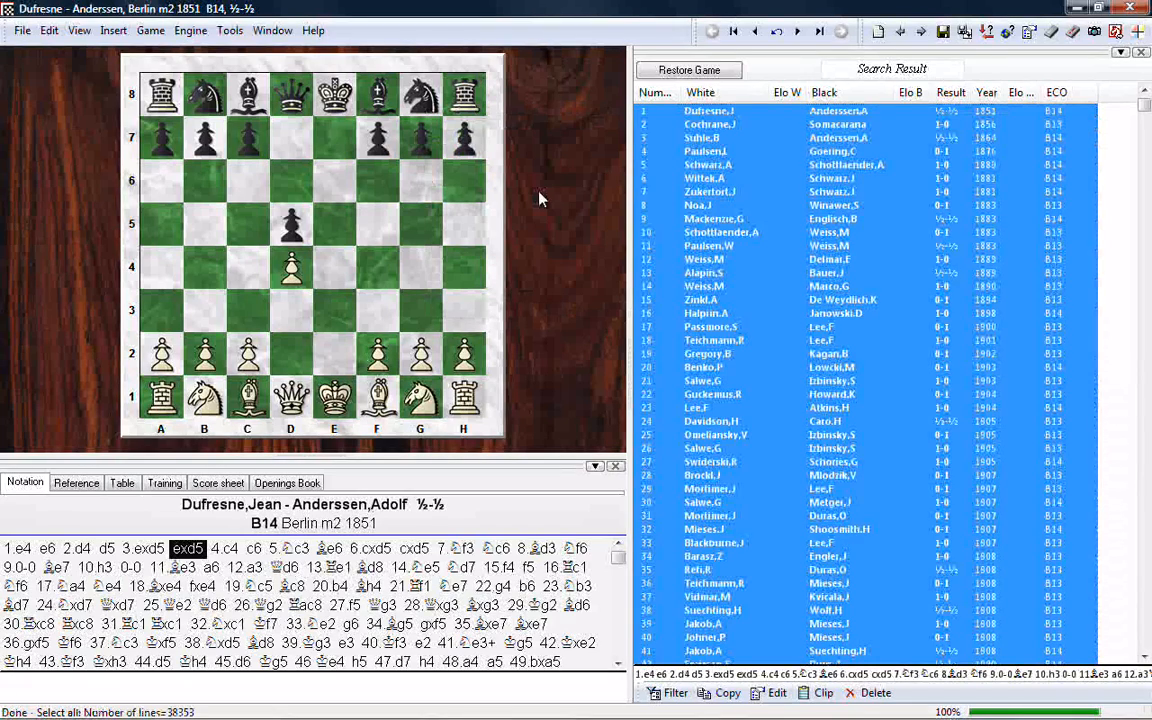
pyautogui.rightClick(716, 119)
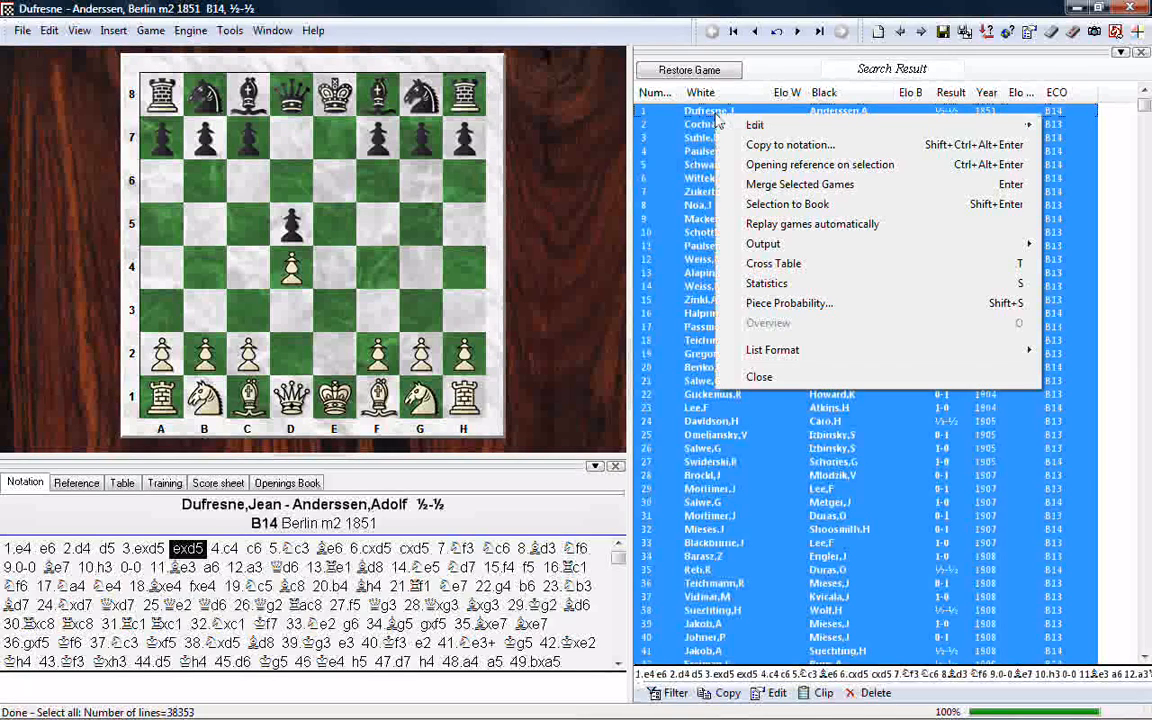
pyautogui.moveTo(716, 121)
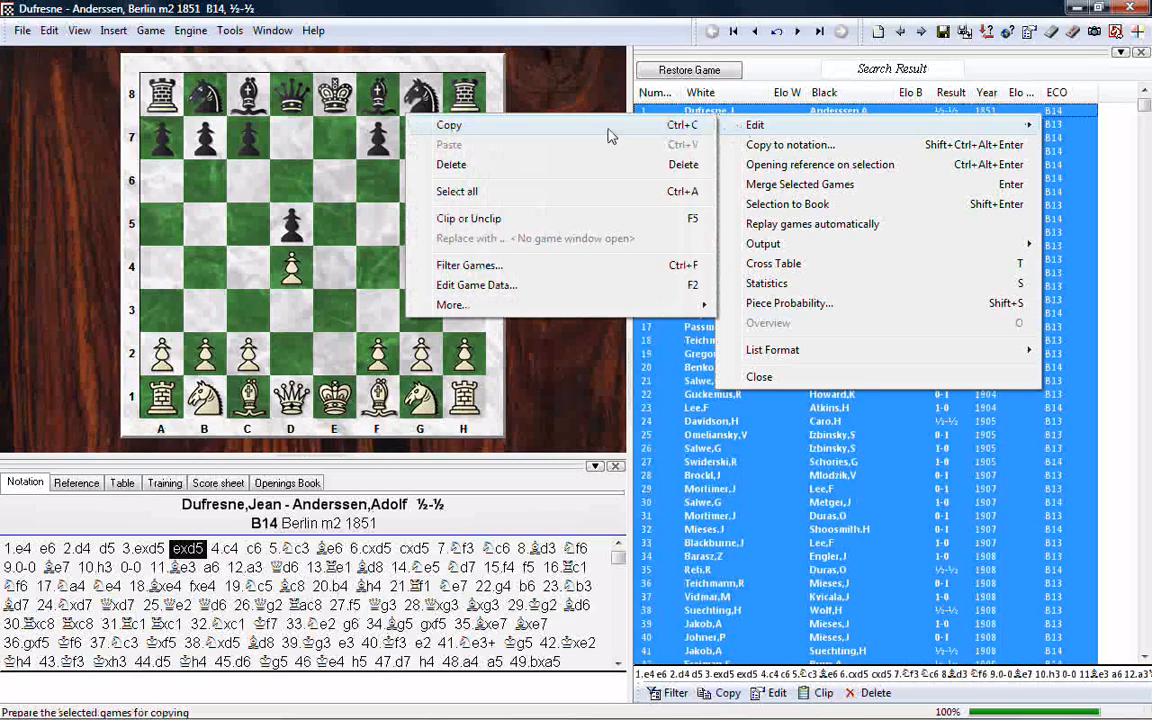
pyautogui.click(611, 136)
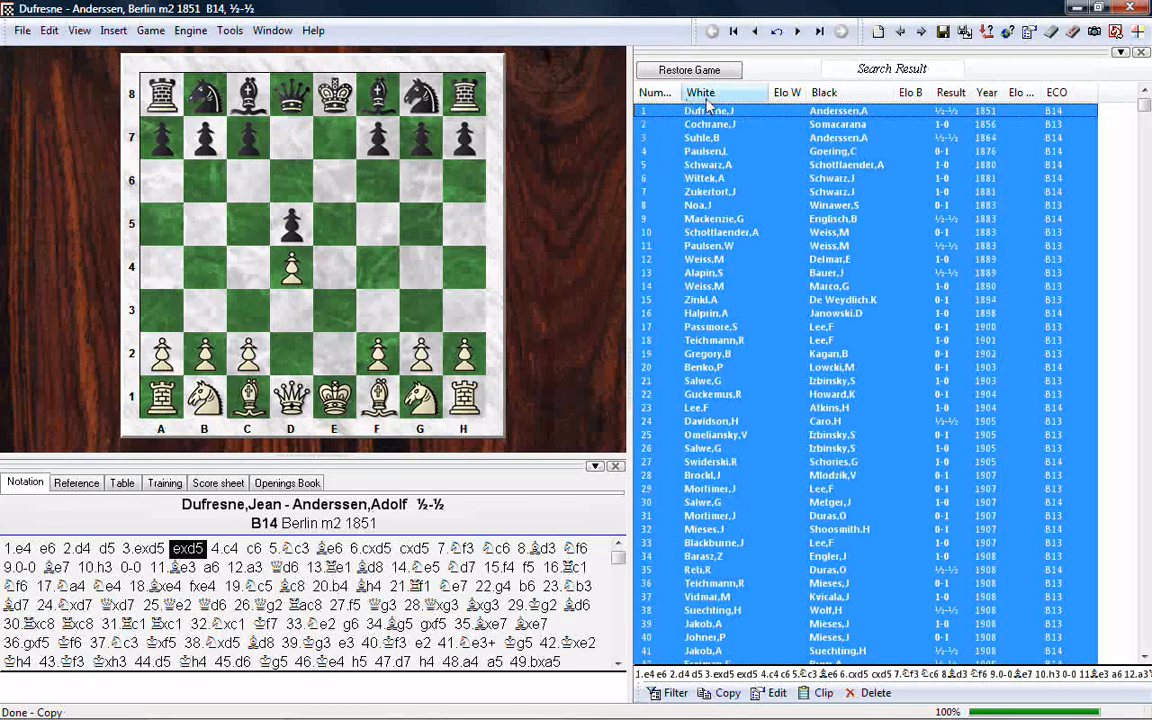
# - Return to the main database window and paste all copied games into the B13-B14 database with the default copy options, dismissing the Windows color-scheme prompt
pyautogui.moveTo(419, 706)
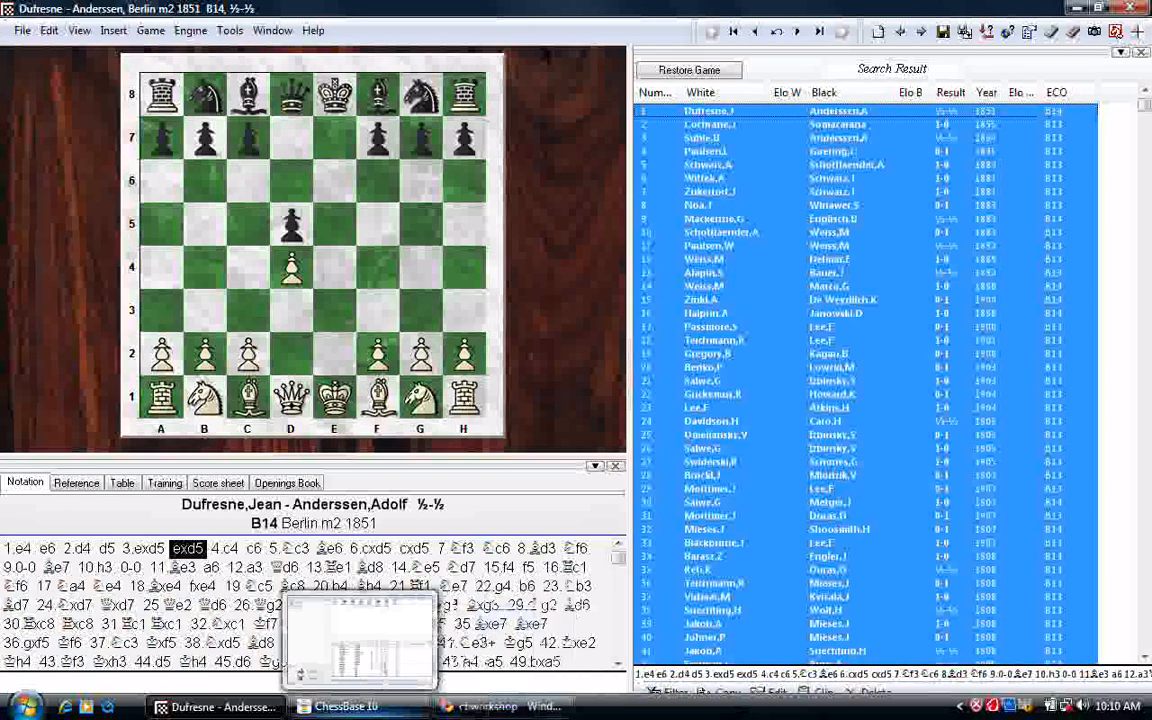
pyautogui.click(419, 712)
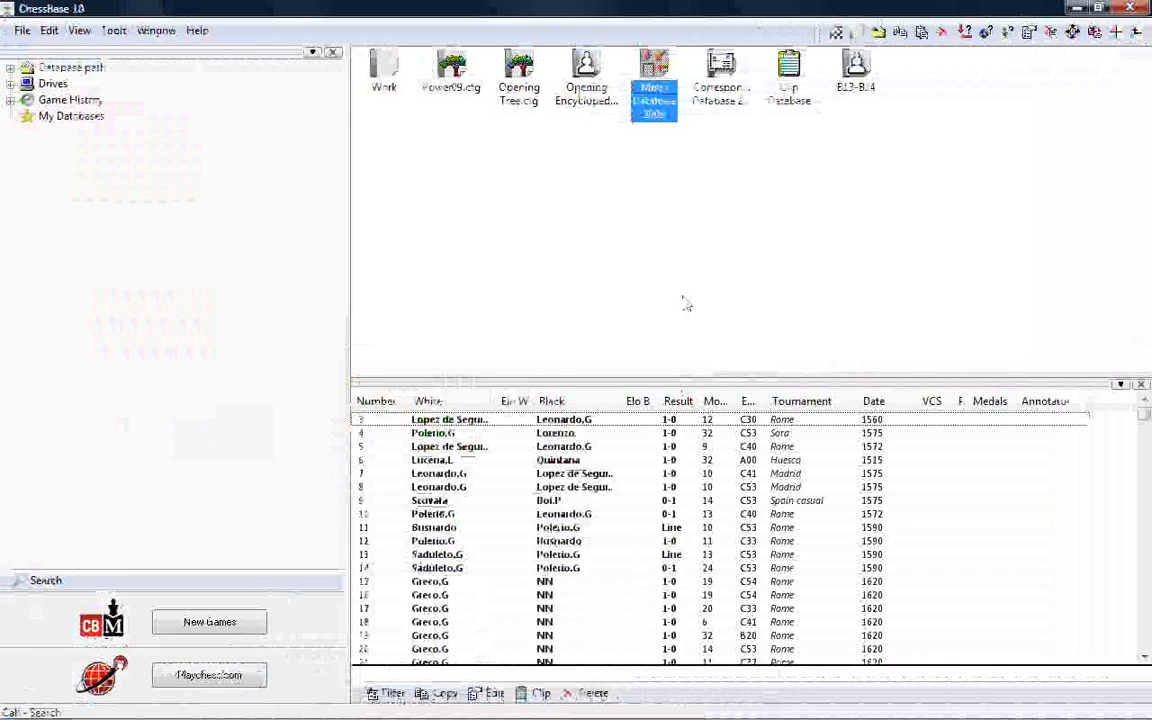
pyautogui.click(859, 88)
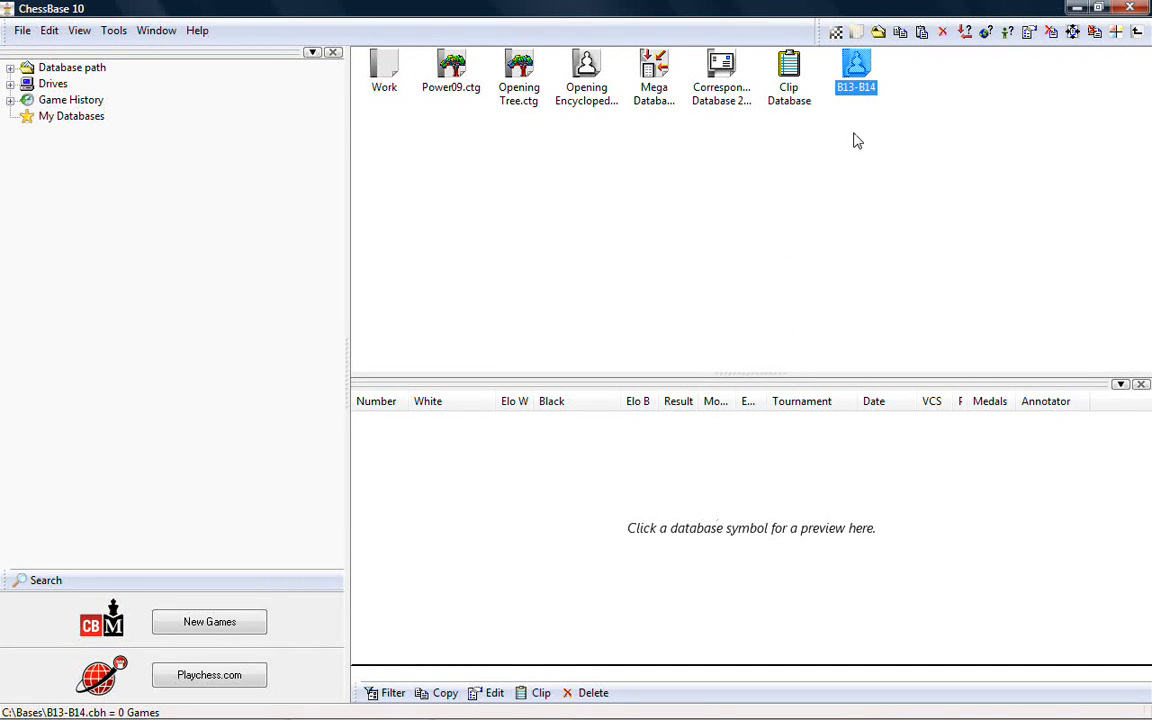
pyautogui.rightClick(860, 72)
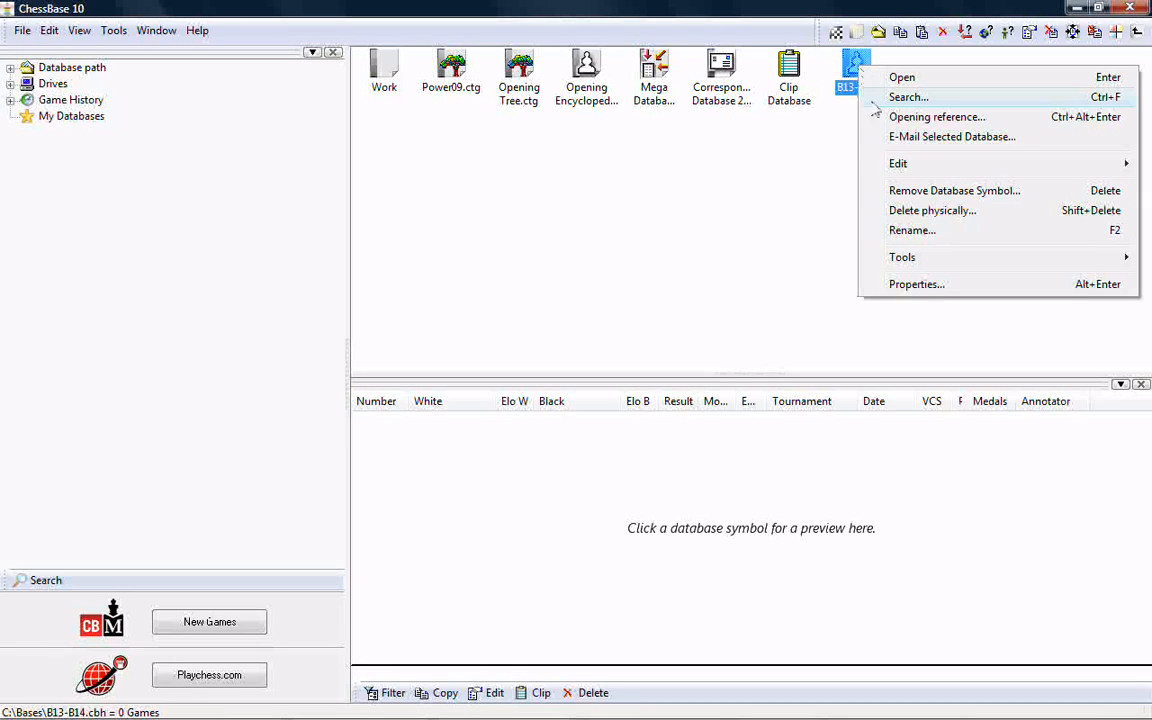
pyautogui.moveTo(897, 166)
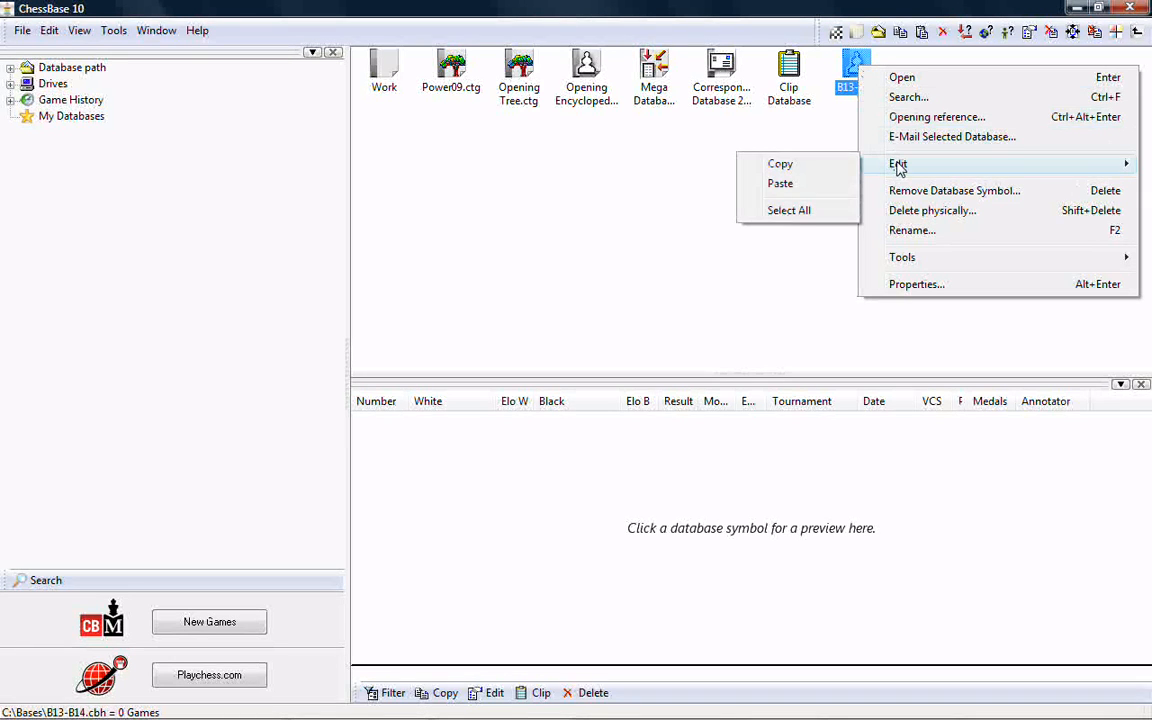
pyautogui.click(790, 187)
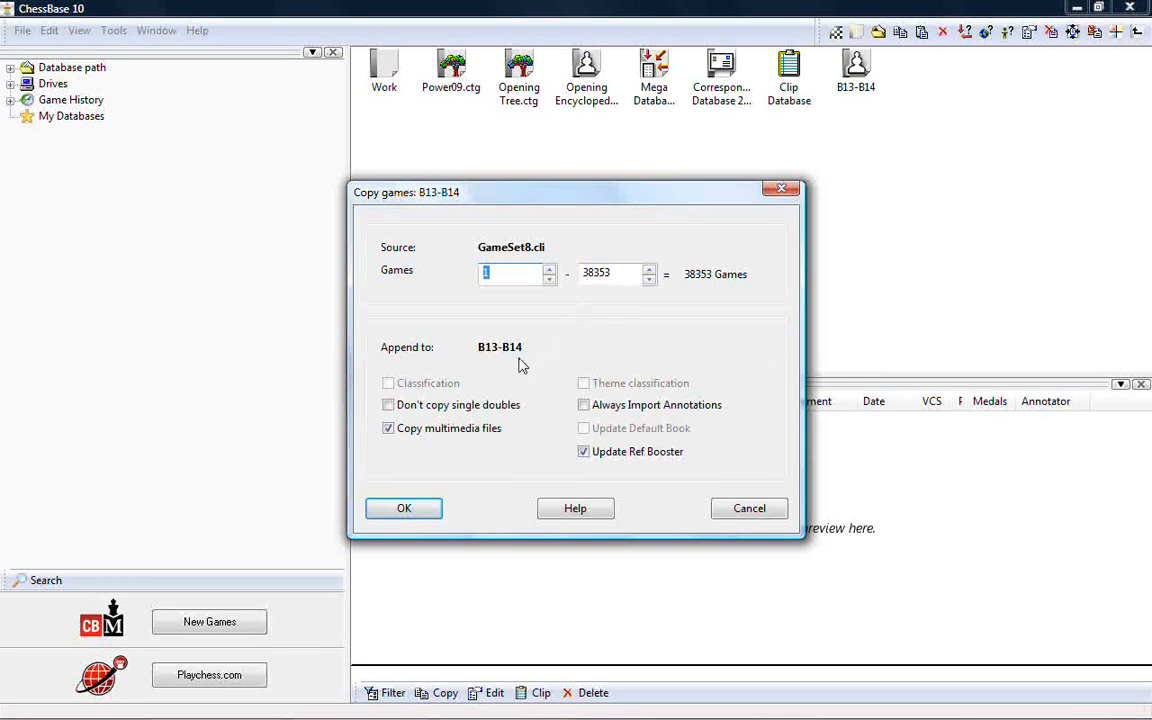
pyautogui.click(426, 512)
pyautogui.click(426, 512)
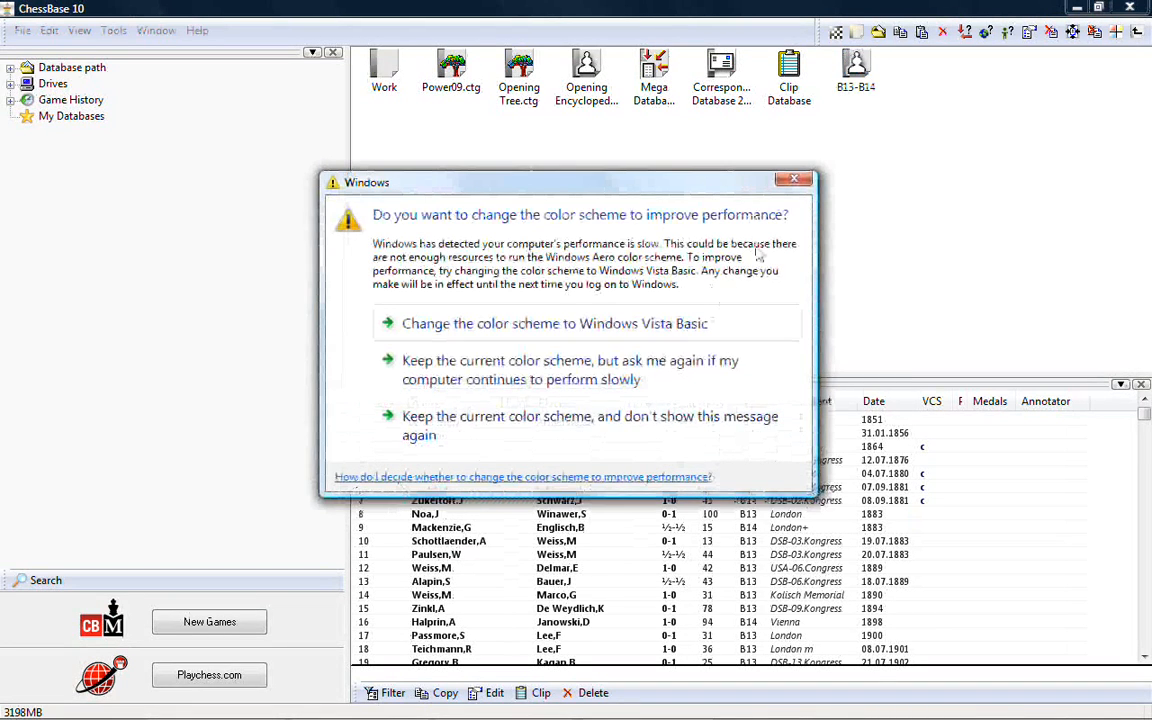
pyautogui.click(795, 182)
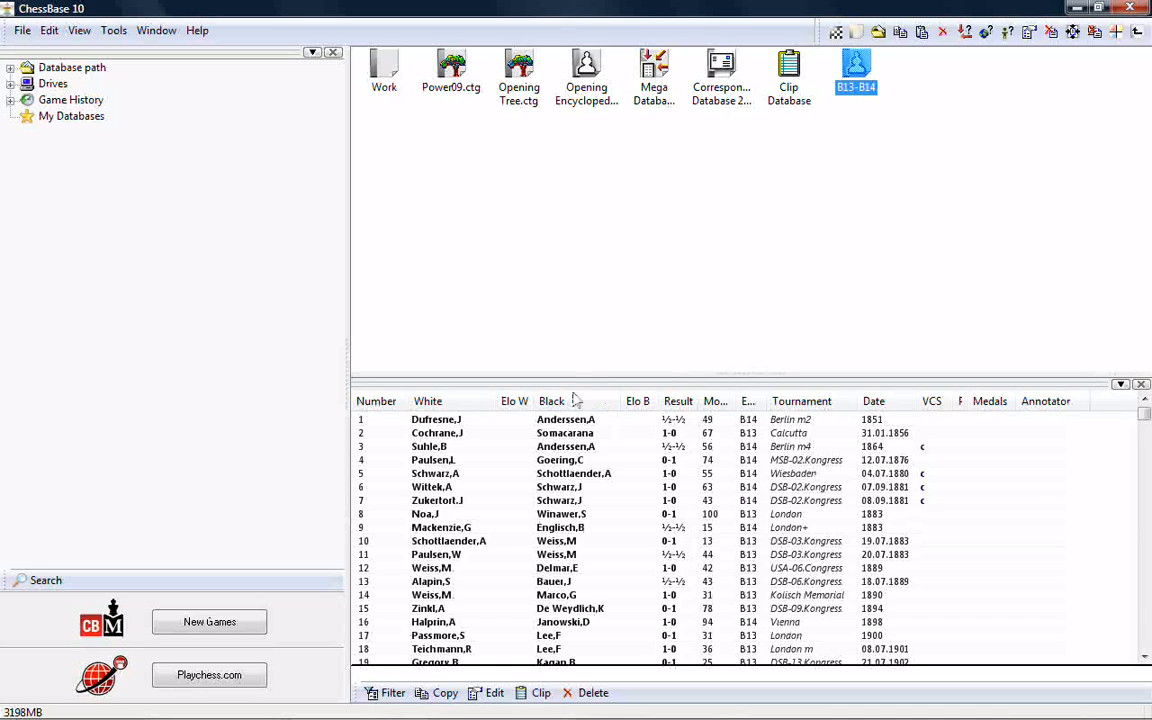
# - Run an integrity check on the B13-B14 database with error correction, confirming that a backup exists and starting from game 1
pyautogui.rightClick(855, 70)
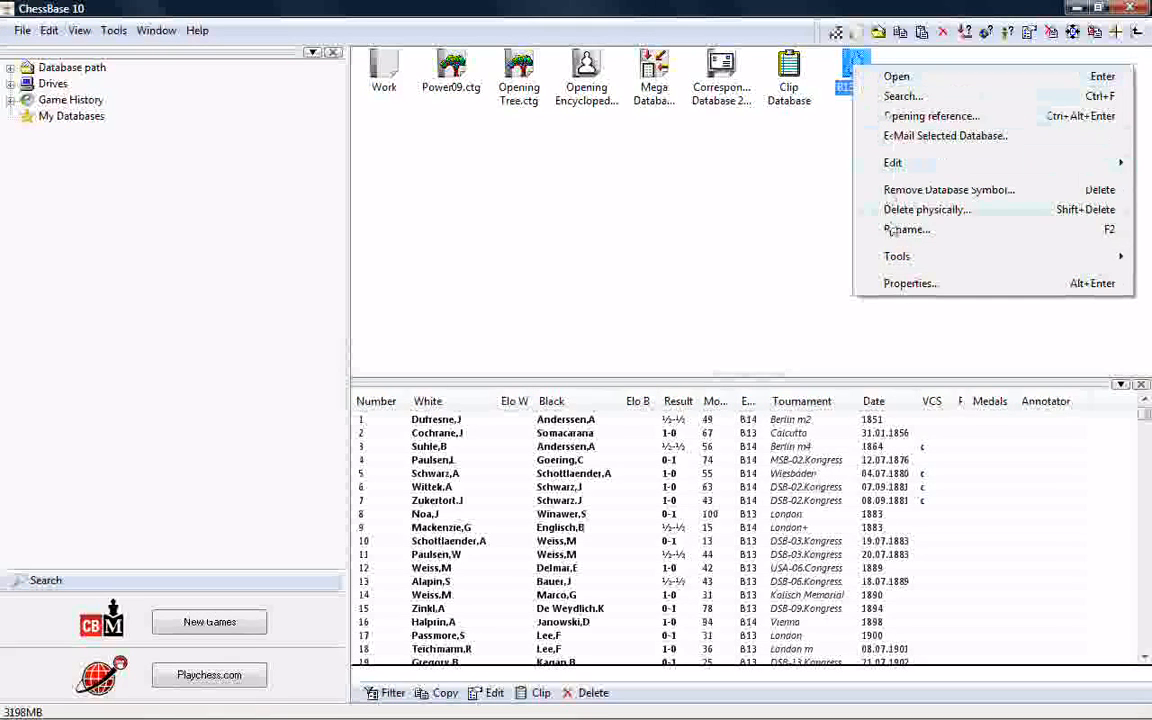
pyautogui.moveTo(896, 258)
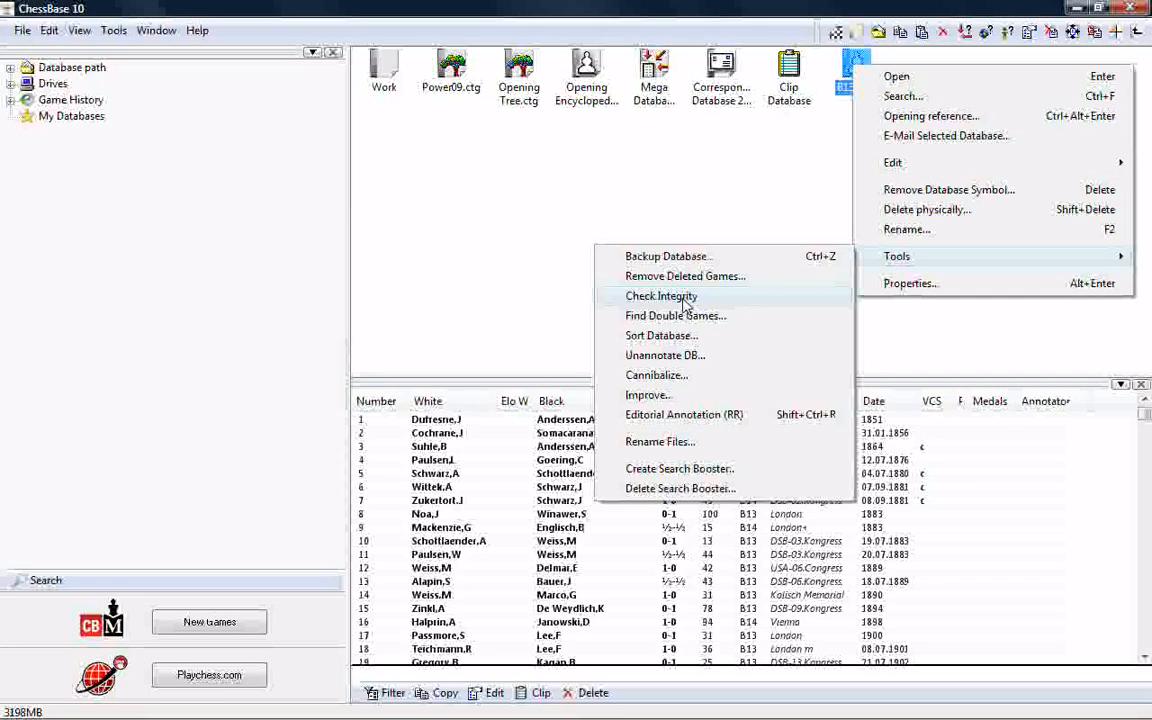
pyautogui.click(686, 303)
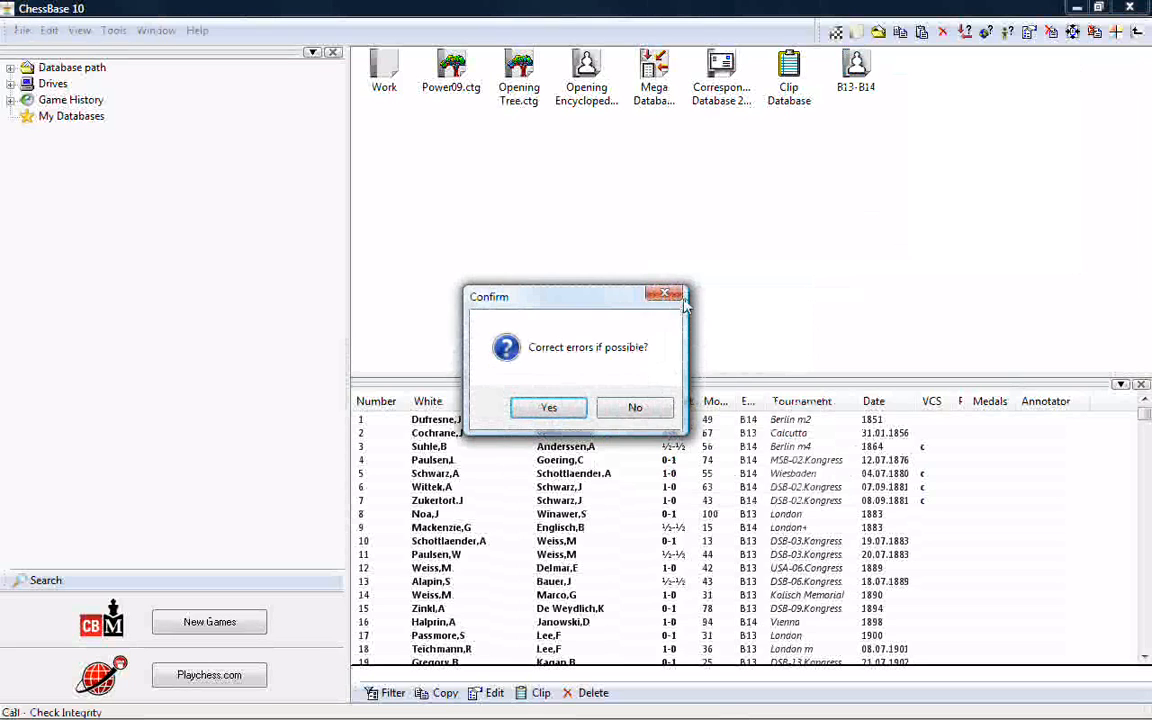
pyautogui.click(549, 410)
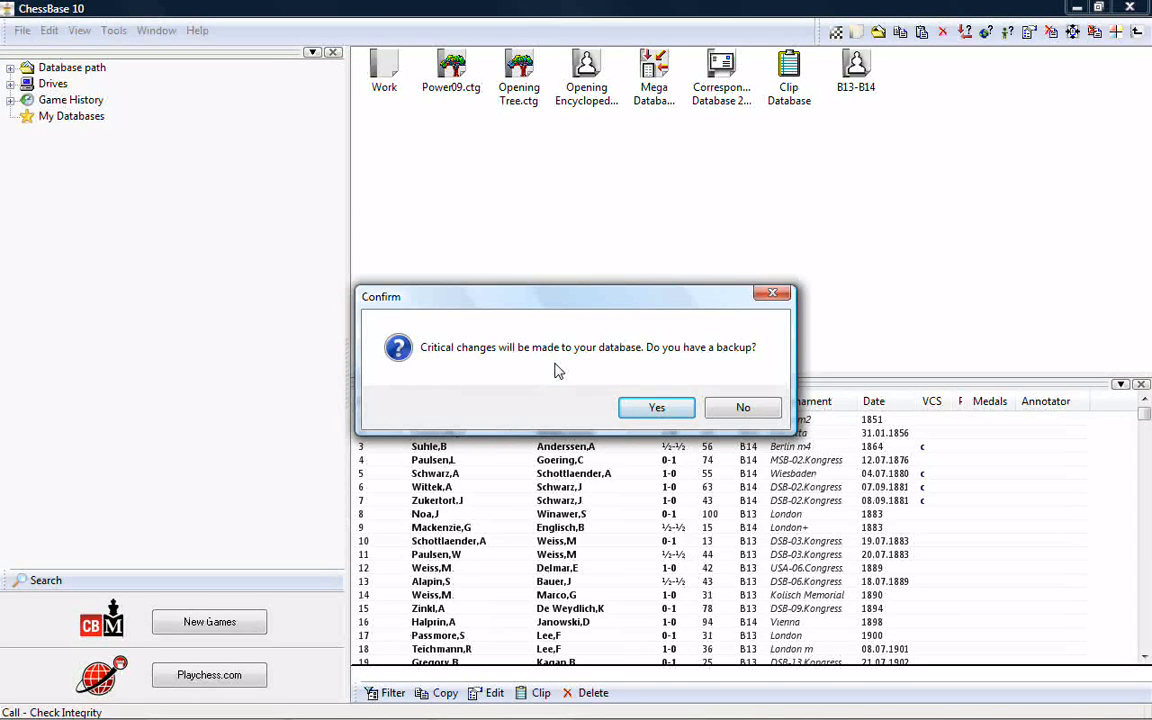
pyautogui.click(655, 413)
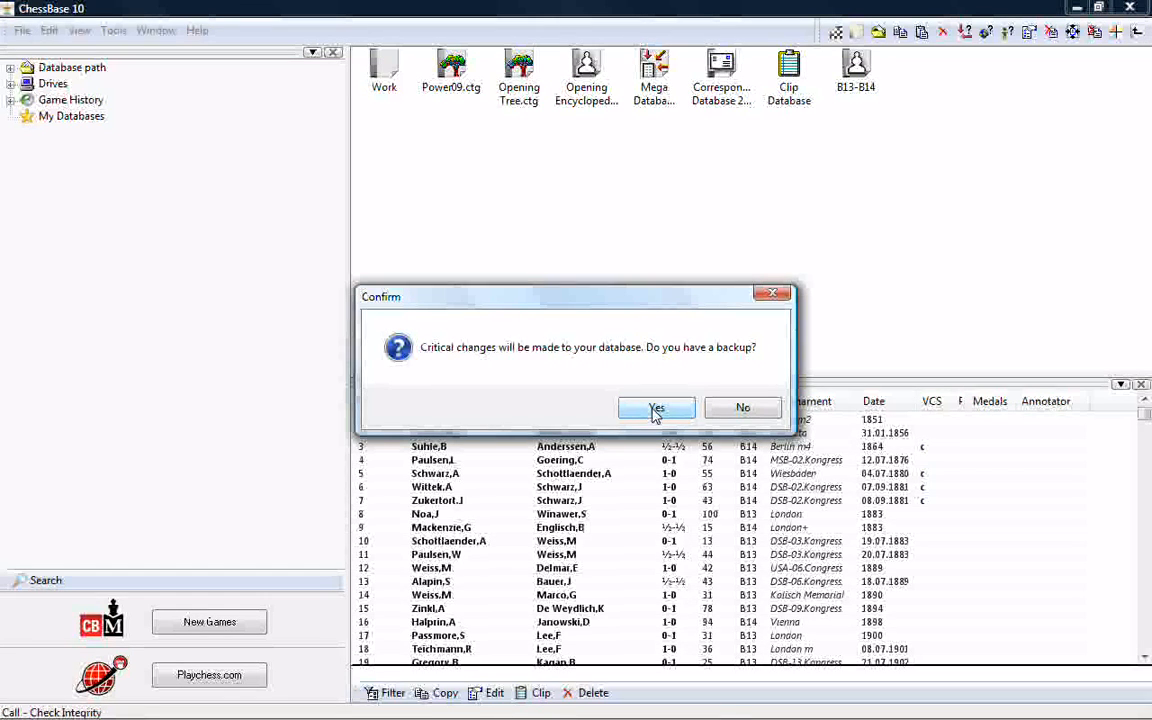
pyautogui.click(631, 345)
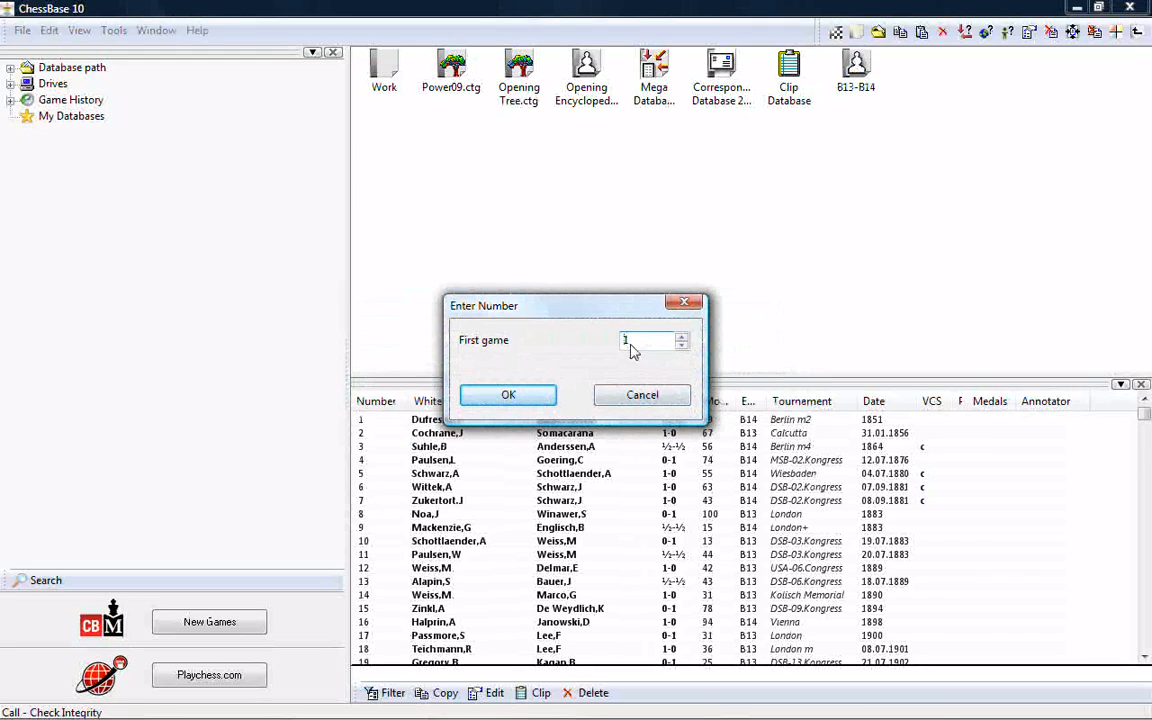
pyautogui.click(529, 400)
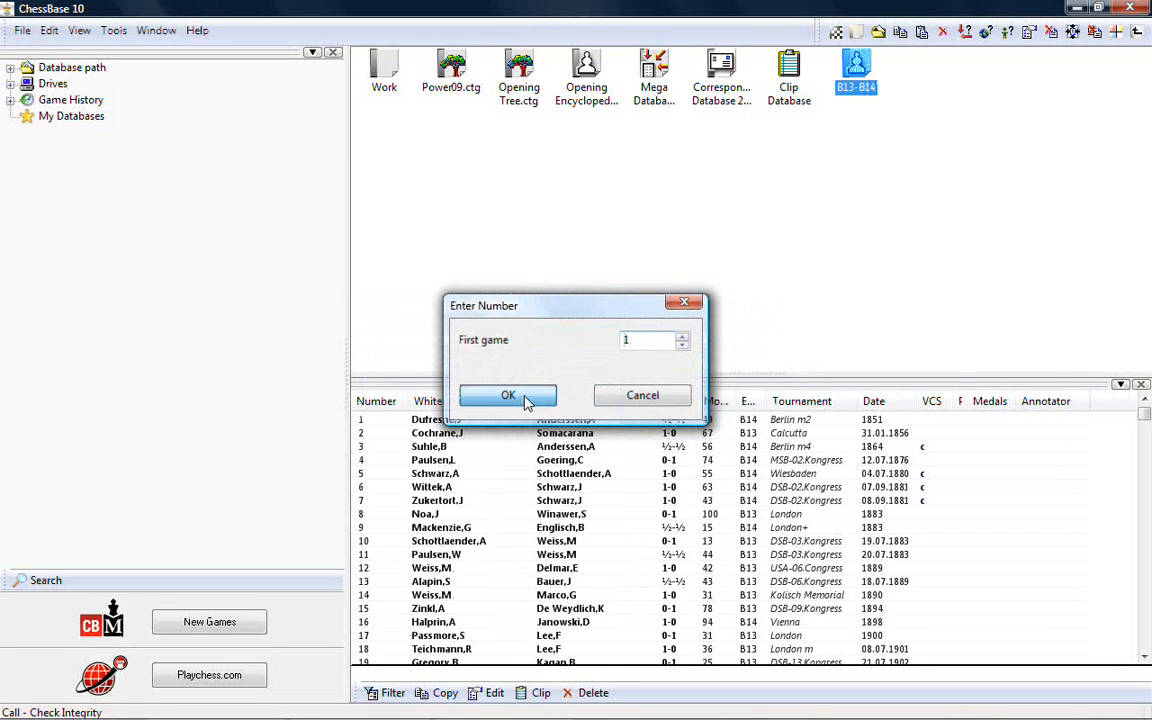